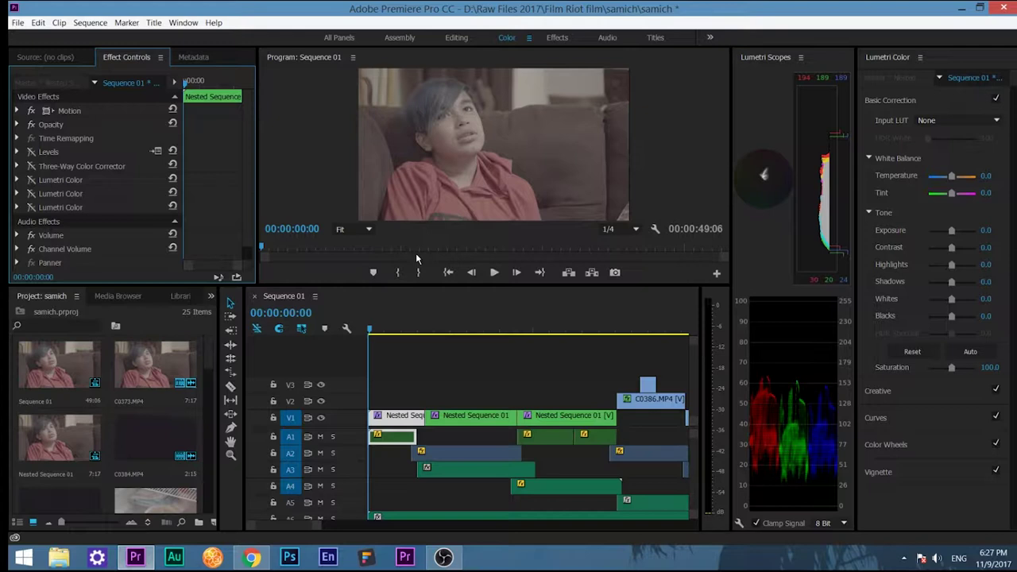
Activate the Color workspace
click(183, 22)
mouse_move(205, 36)
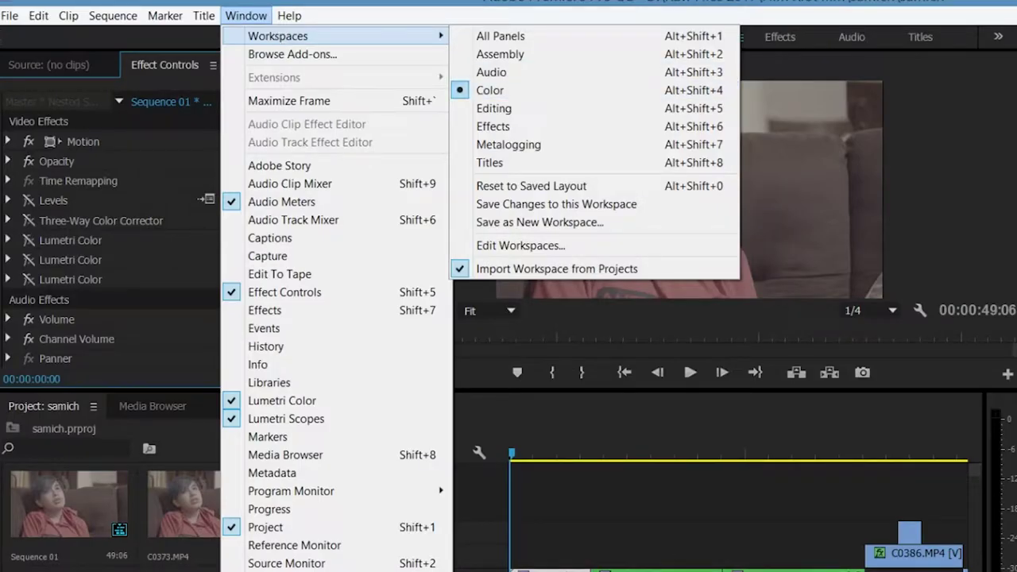
click(570, 91)
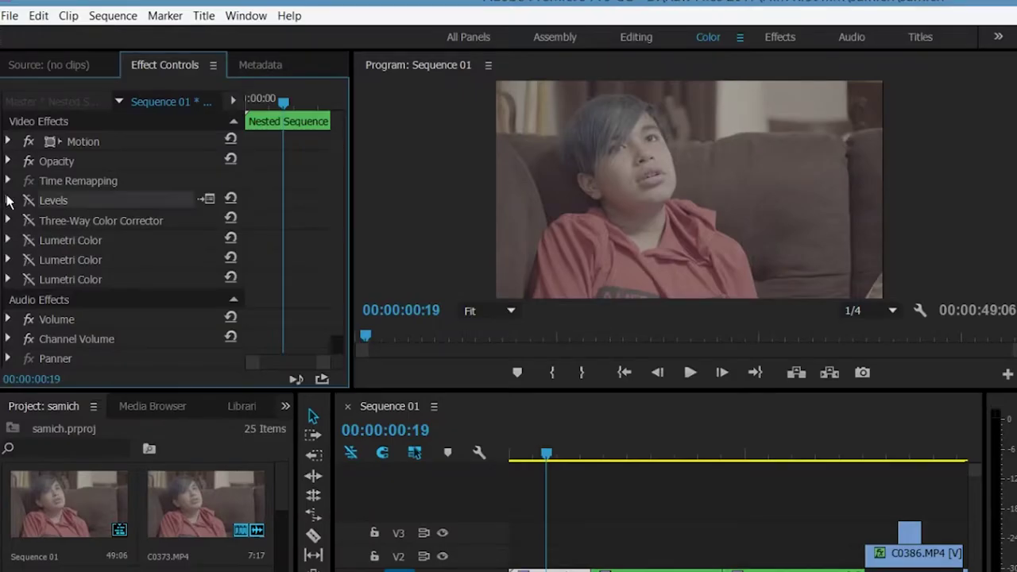
Expand the Levels effect on the first nested clip and enable it, comparing the image with the effect off and on
click(7, 200)
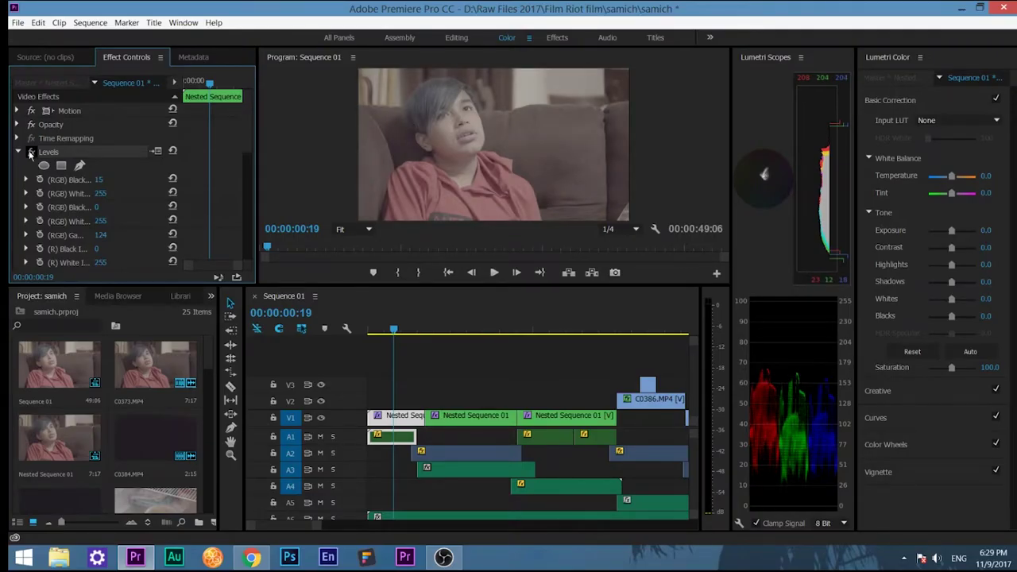
click(30, 152)
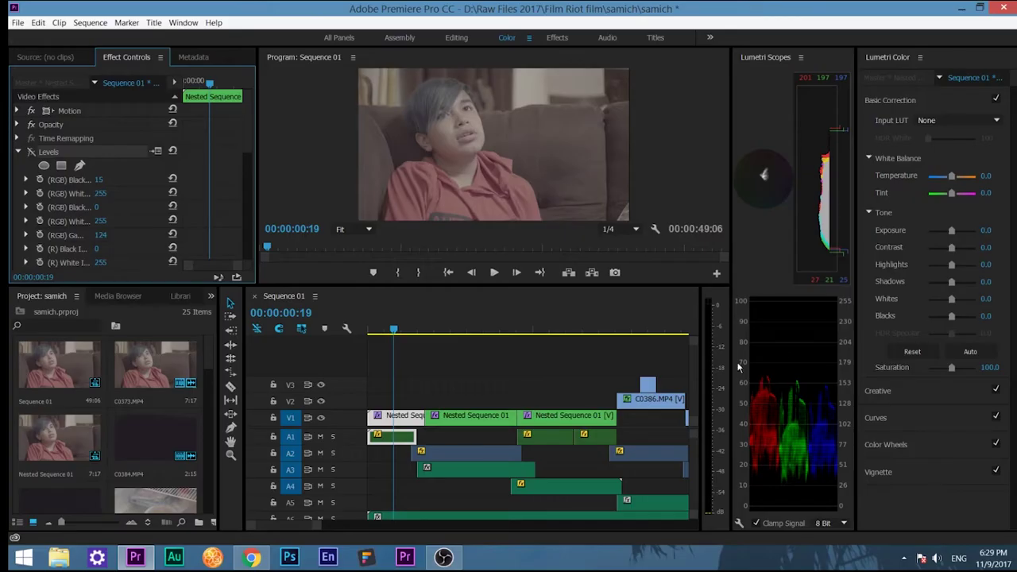
click(31, 152)
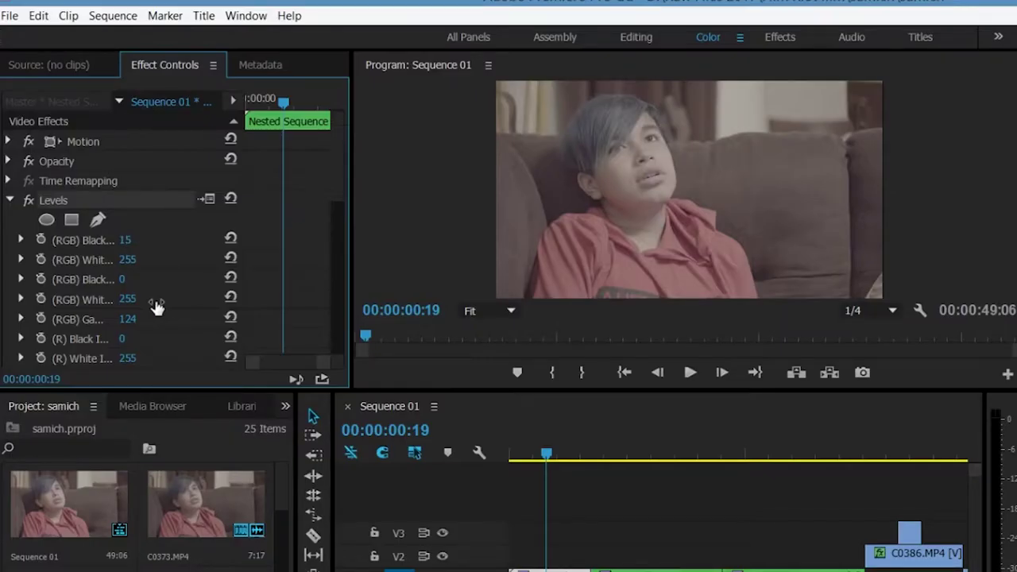
Try an RGB Gamma of 100 in the Levels effect and undo the change
click(127, 319)
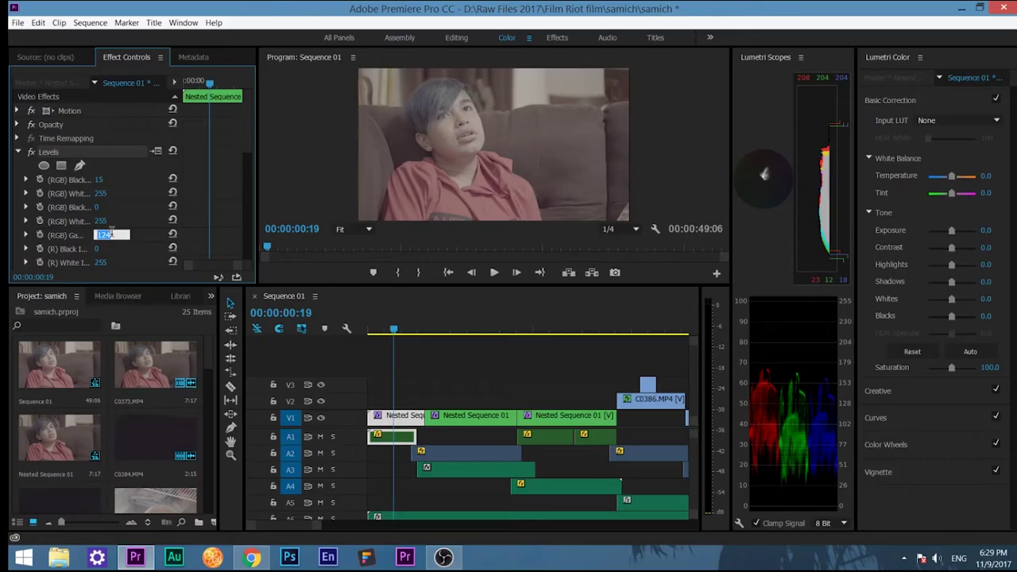
key(Return)
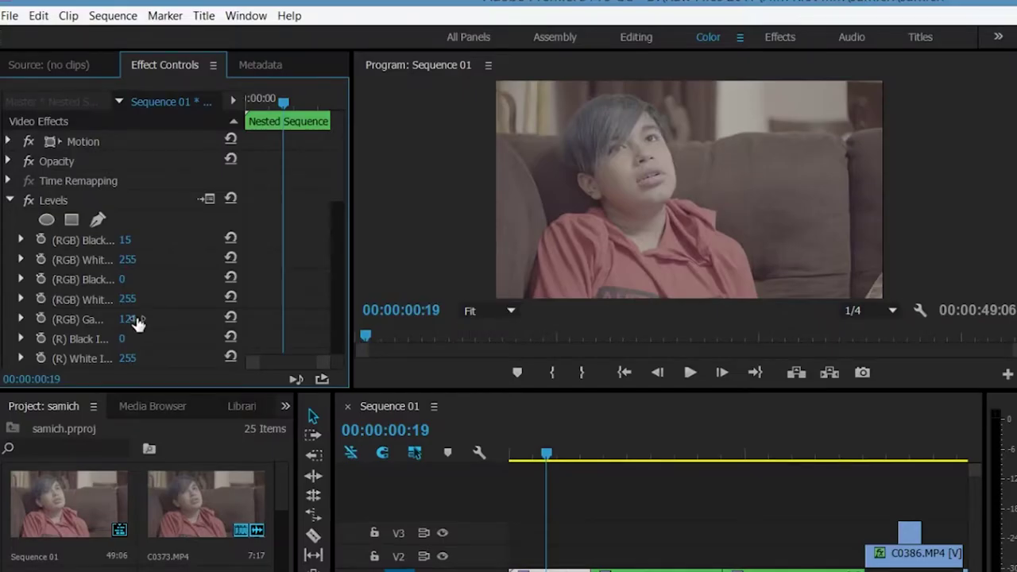
click(129, 318)
key(BackSpace)
text(100)
key(Return)
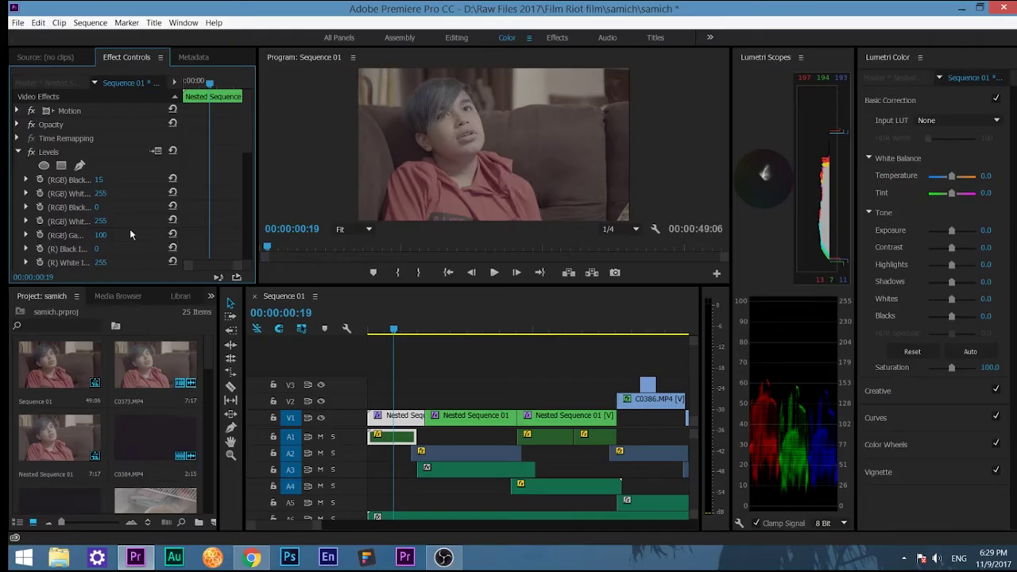
key(ctrl+z)
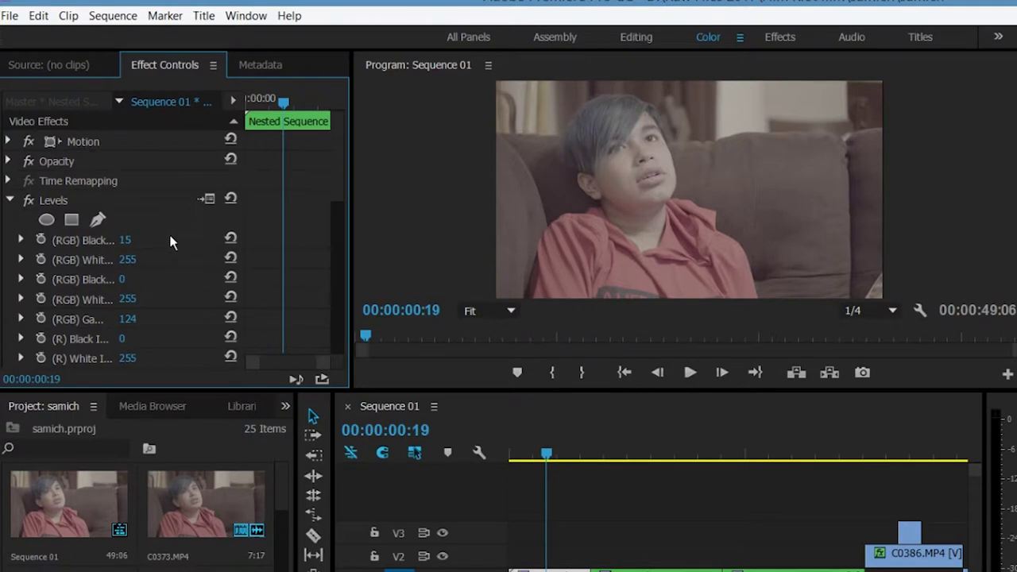
Try an RGB Black Input Level of 0 in the Levels effect and undo the change
click(131, 239)
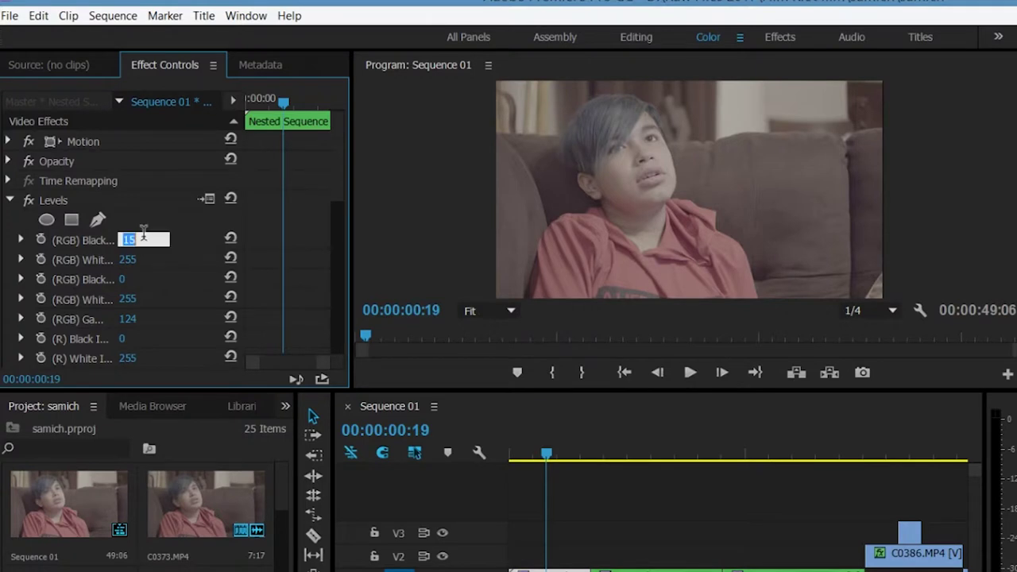
text(0)
key(Return)
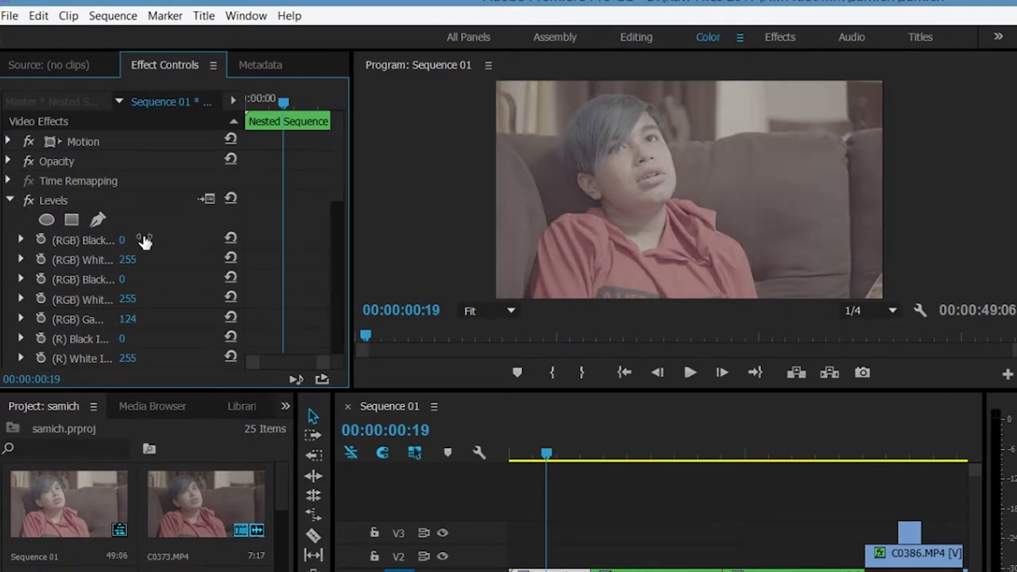
key(ctrl+z)
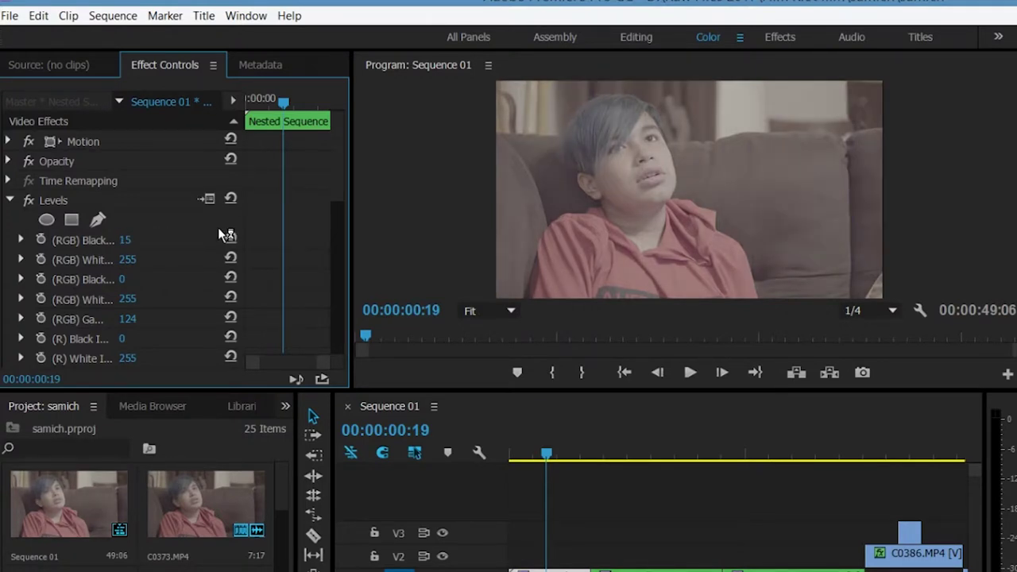
Examine the Levels result in a maximized program monitor, restore the layout, and review the Levels settings against the scopes
click(10, 198)
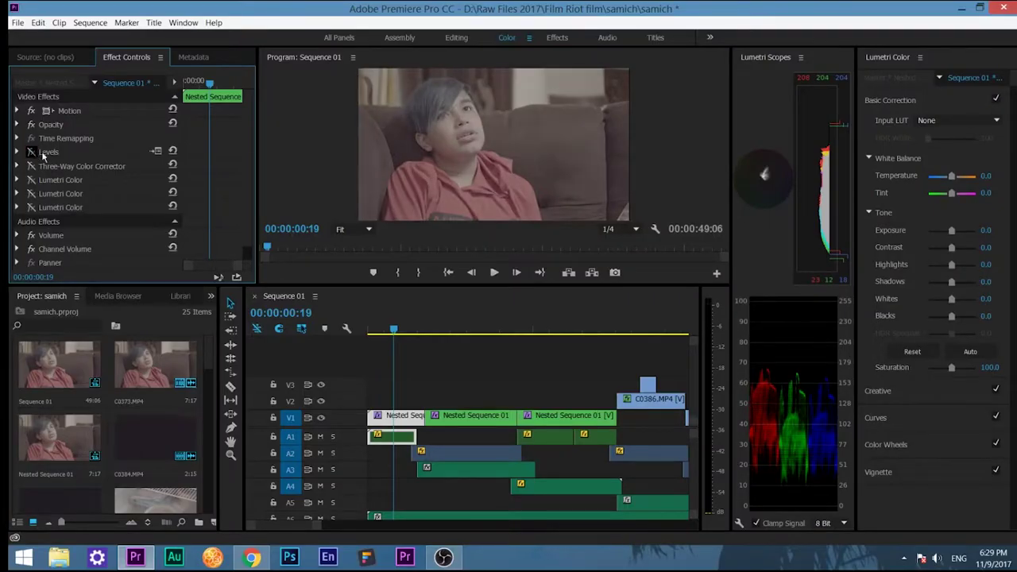
key(grave)
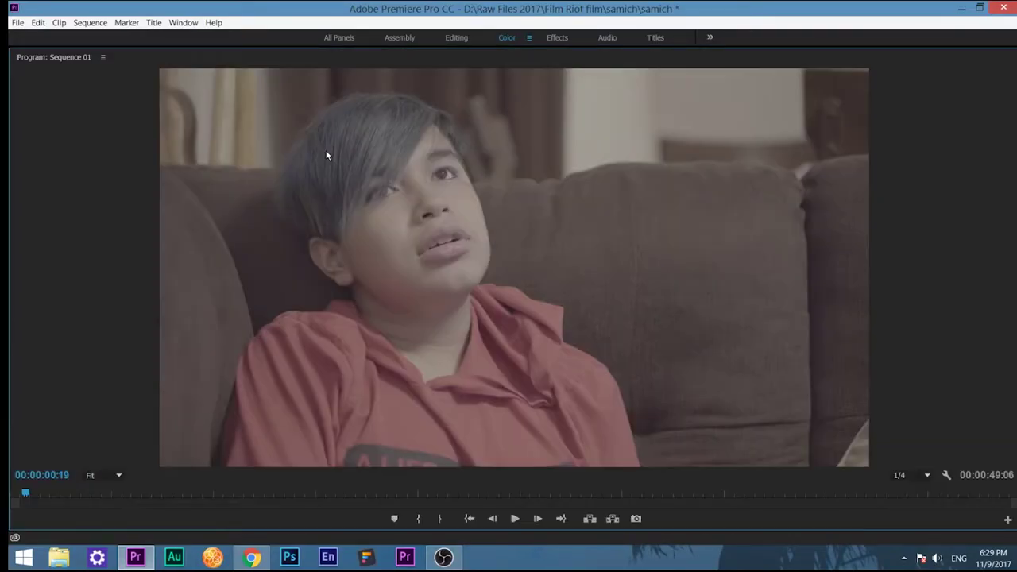
key(grave)
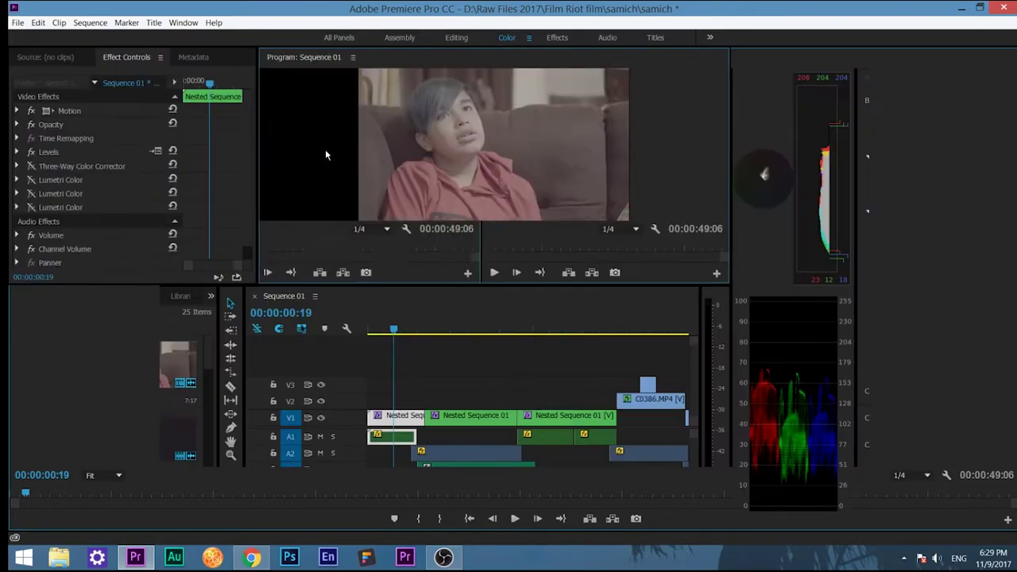
click(17, 151)
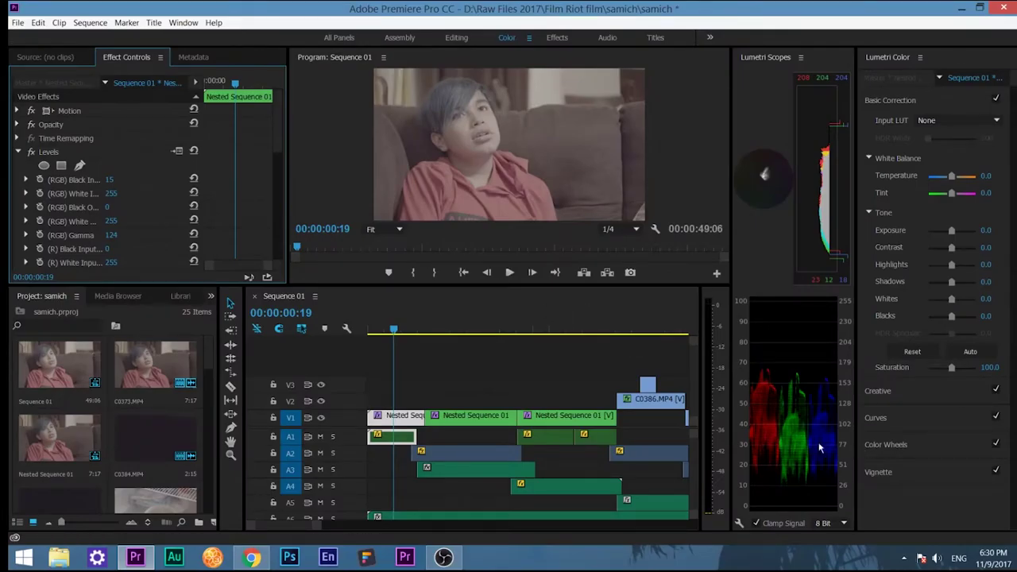
click(18, 151)
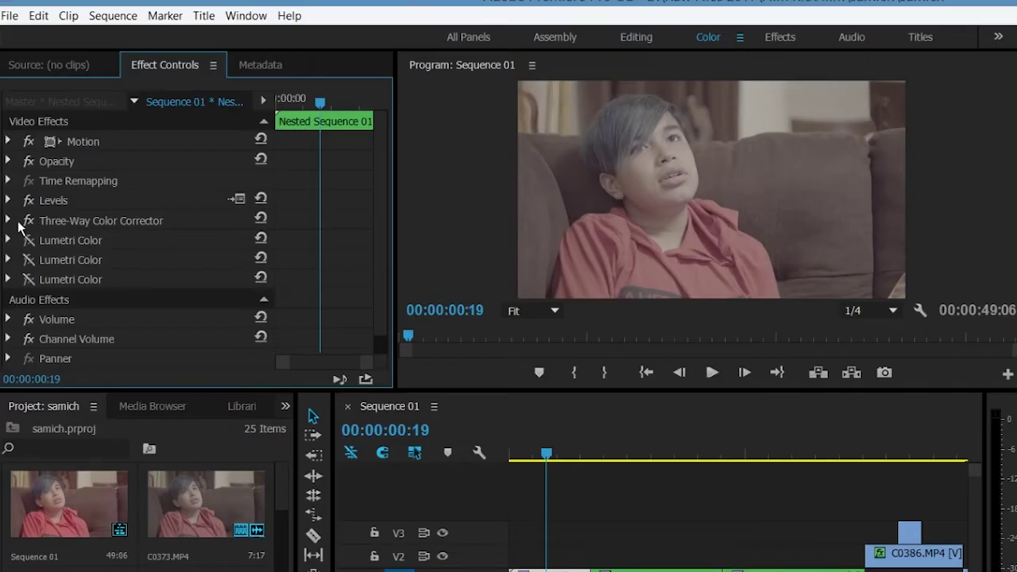
Examine the Three-Way Color Corrector's color wheels, input levels and saturation settings, and collapse the effect again
click(7, 221)
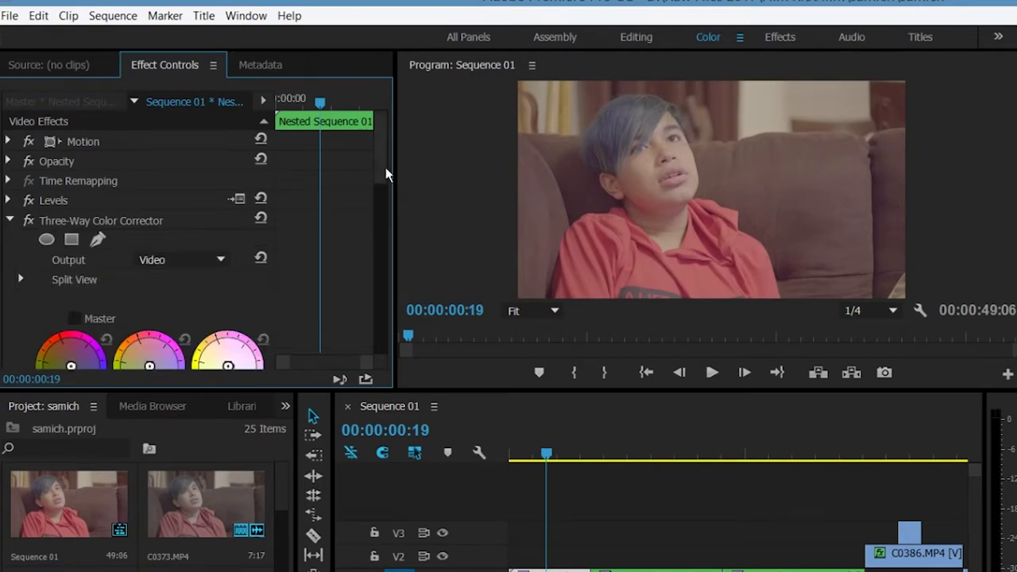
drag(386, 167, 390, 230)
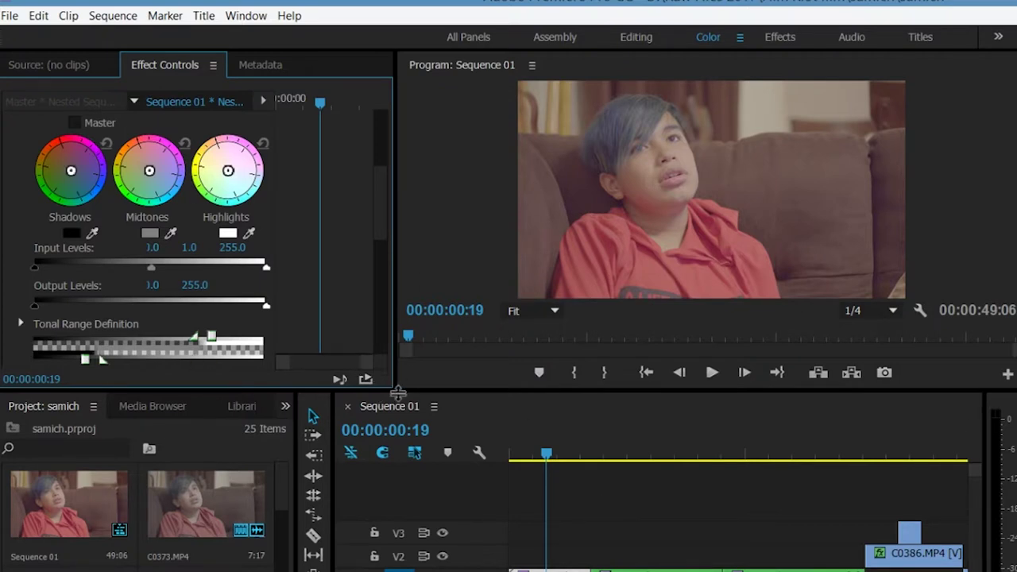
drag(393, 373, 419, 373)
drag(407, 222, 411, 274)
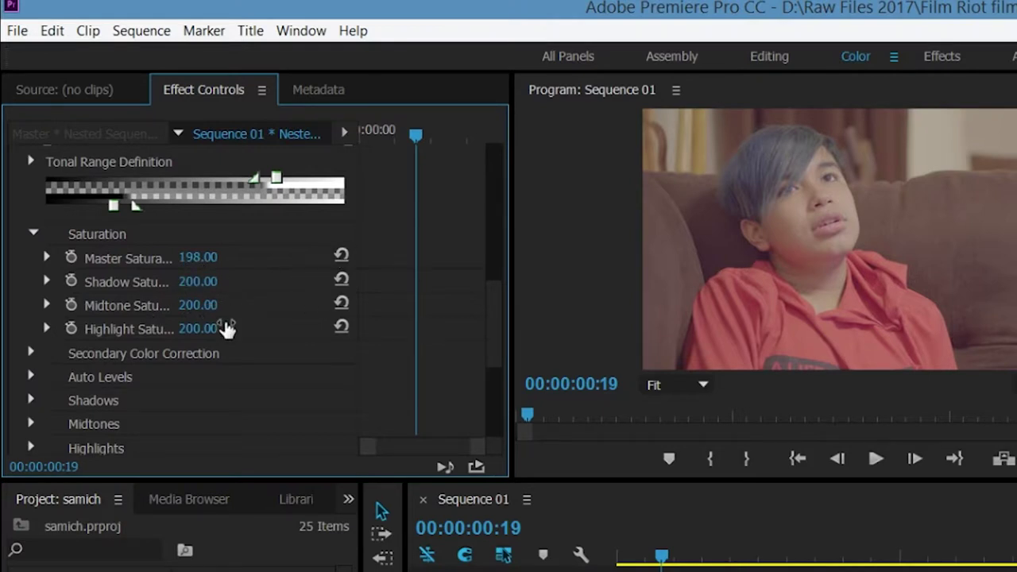
drag(488, 314, 503, 170)
click(17, 279)
Compare the image with the Three-Way Color Corrector off and on, and enable the first Lumetri Color effect
click(39, 280)
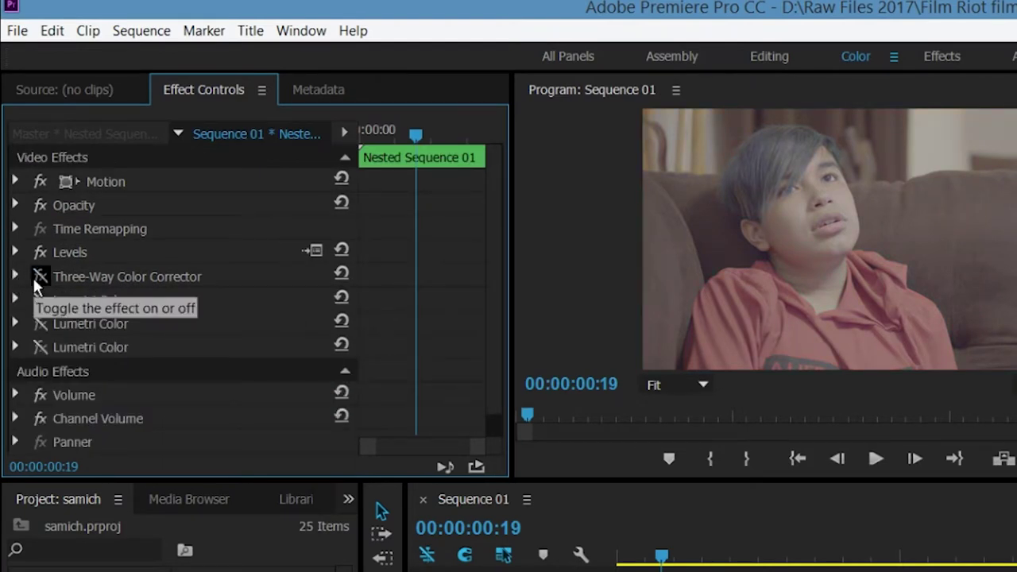
click(37, 280)
click(38, 279)
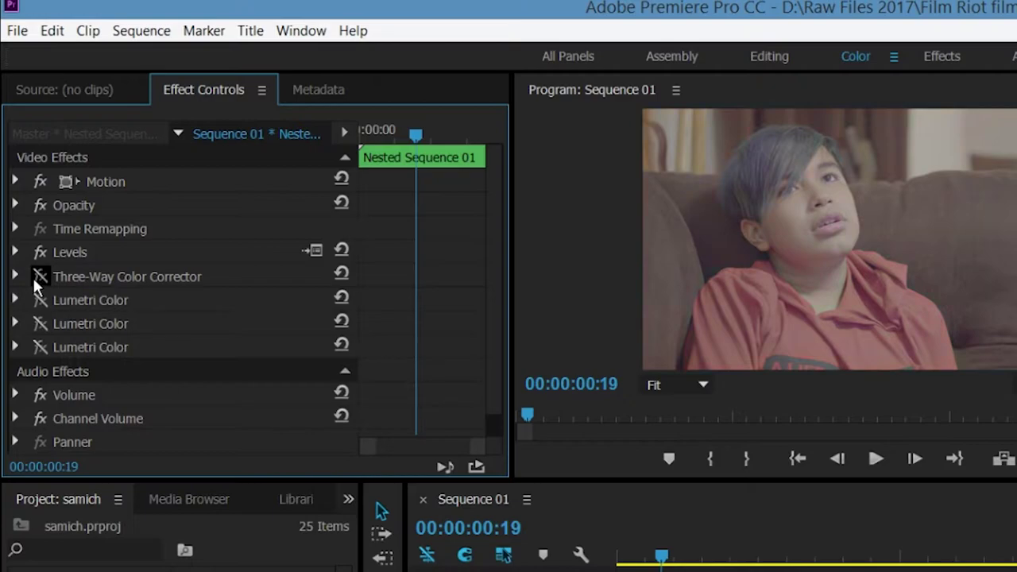
click(38, 278)
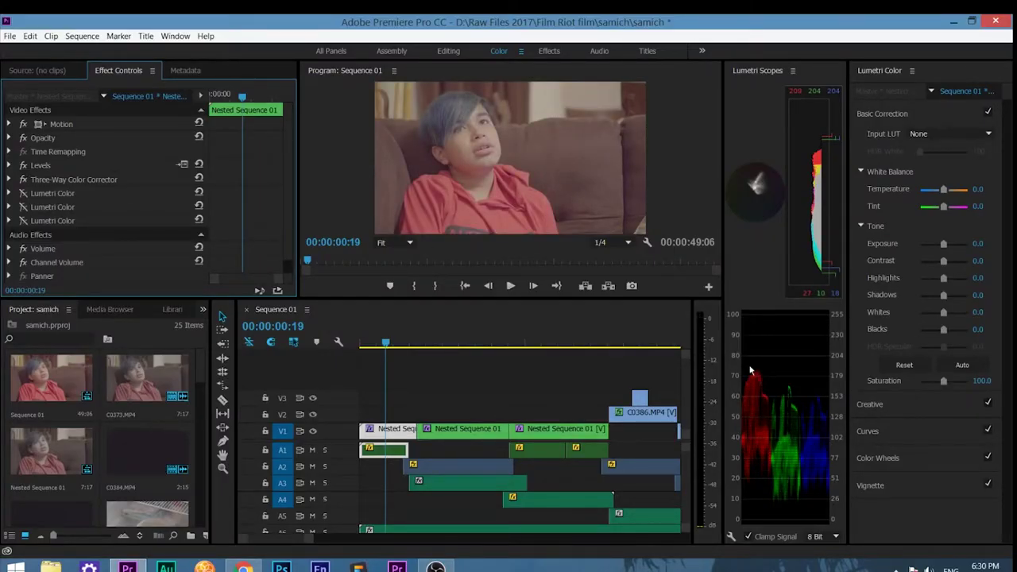
click(24, 194)
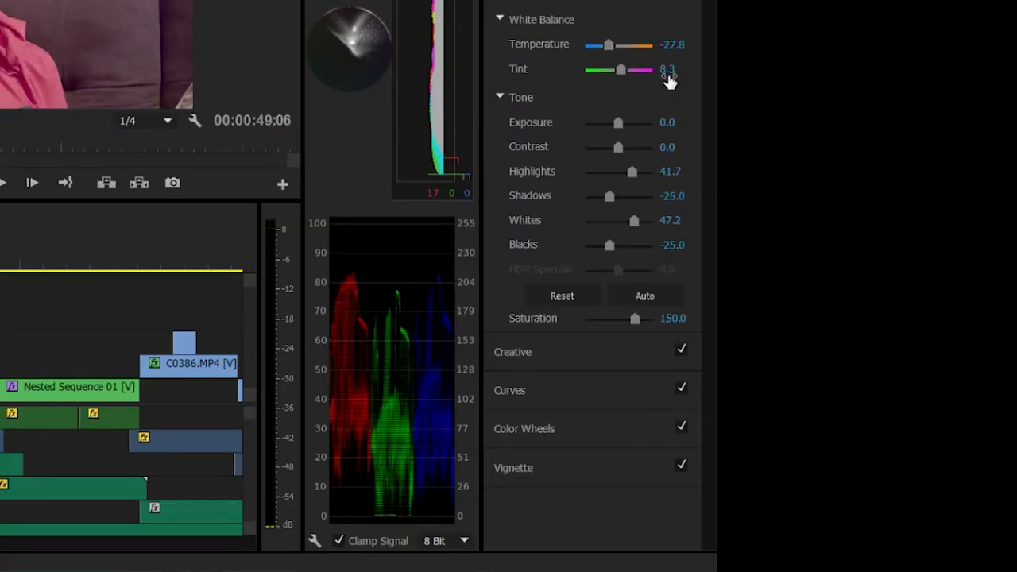
Try a Lumetri Tint of 0 and undo the change
click(668, 72)
text(0)
key(Return)
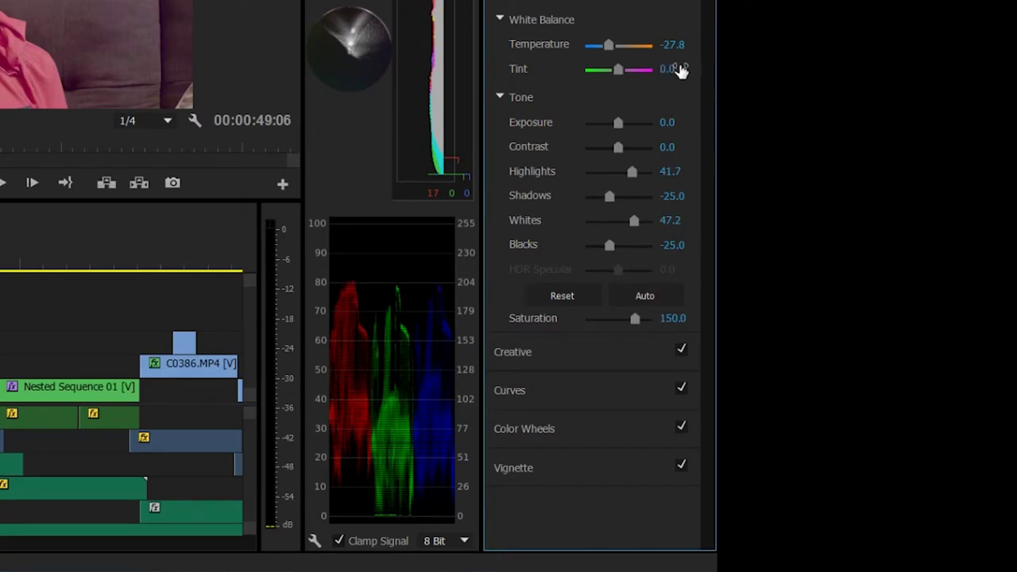
key(ctrl+z)
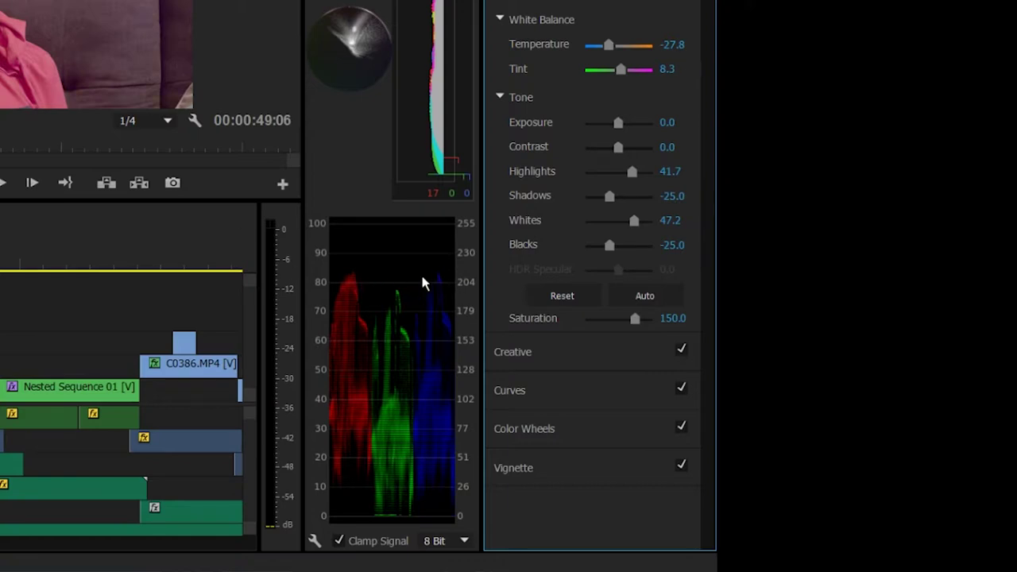
Try a Lumetri Temperature of 0 and undo the change
click(672, 44)
text(0)
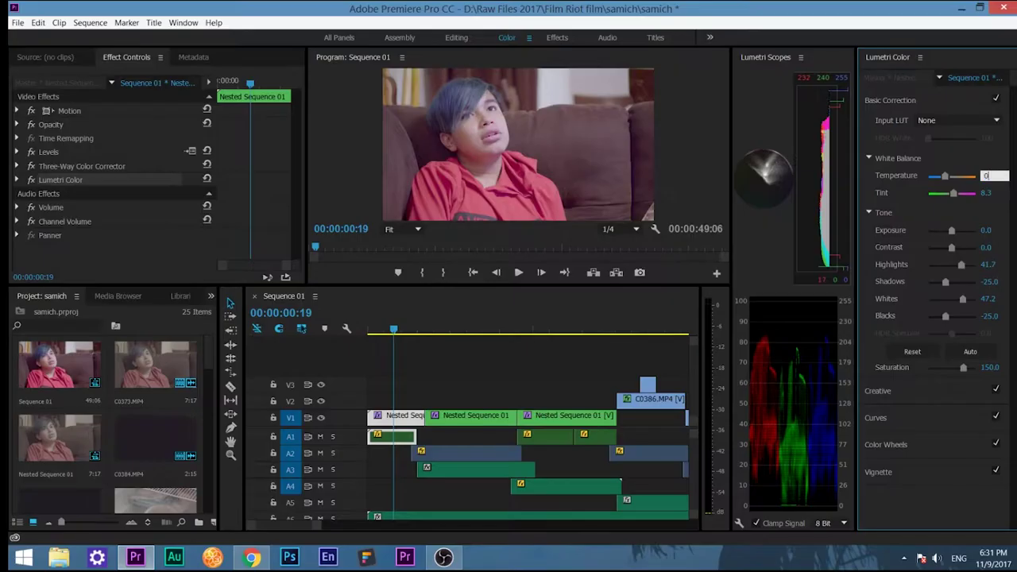
key(Return)
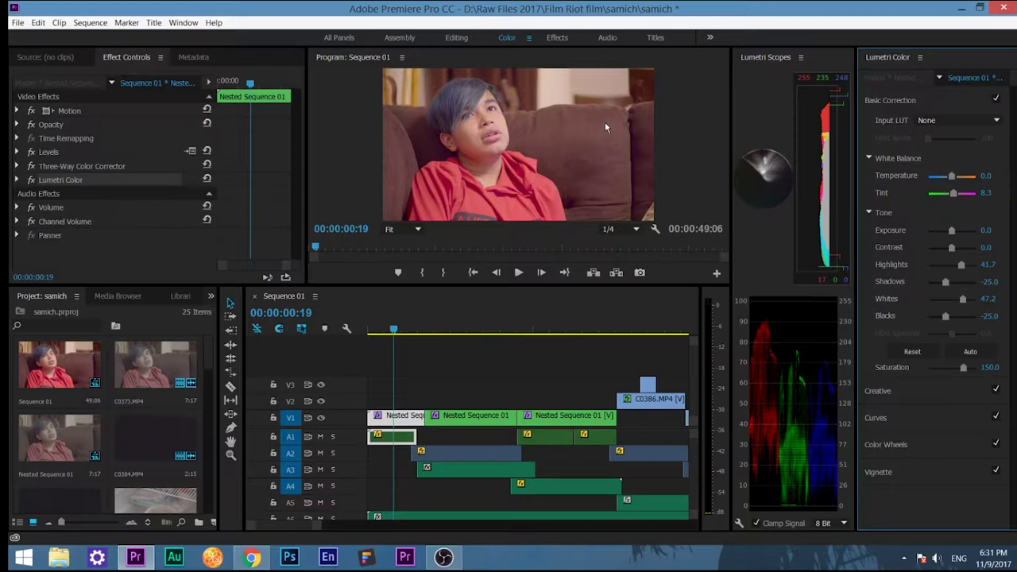
key(ctrl+z)
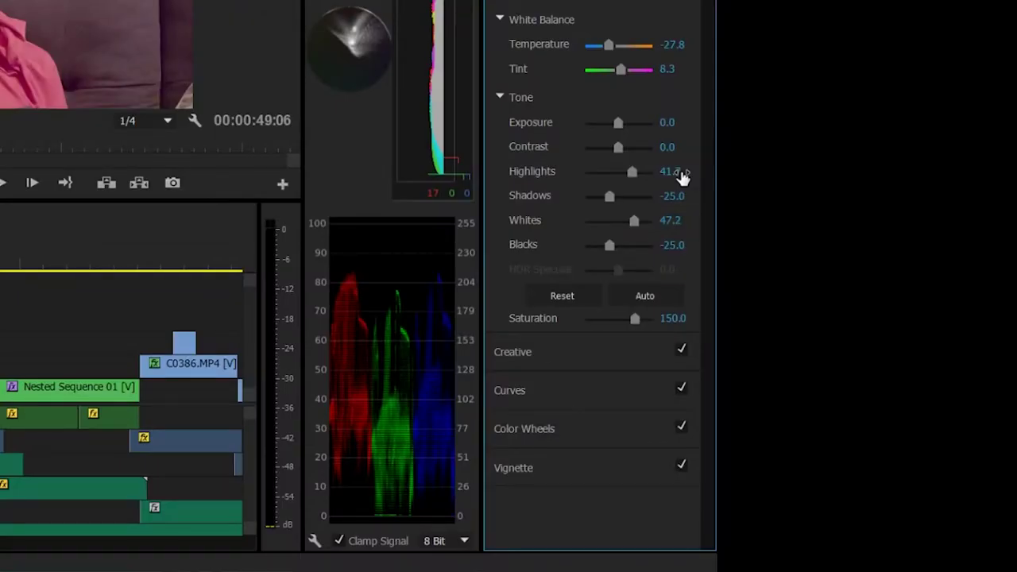
Try a Lumetri Highlights value of 0 and restore the previous setting
click(682, 173)
text(0)
key(Return)
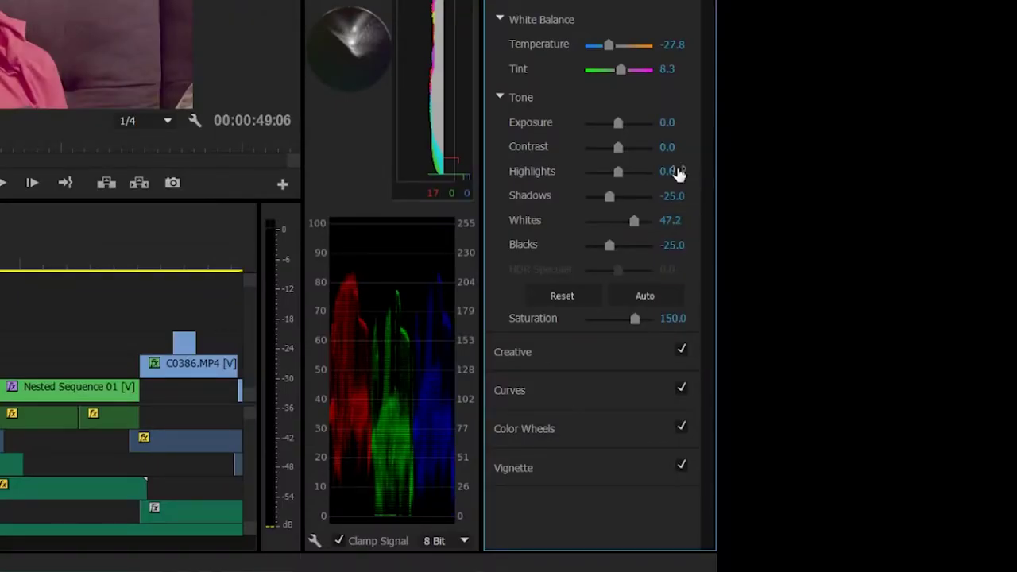
drag(678, 173, 676, 170)
click(672, 223)
Try a Lumetri Shadows value of 0 and undo the change
click(678, 195)
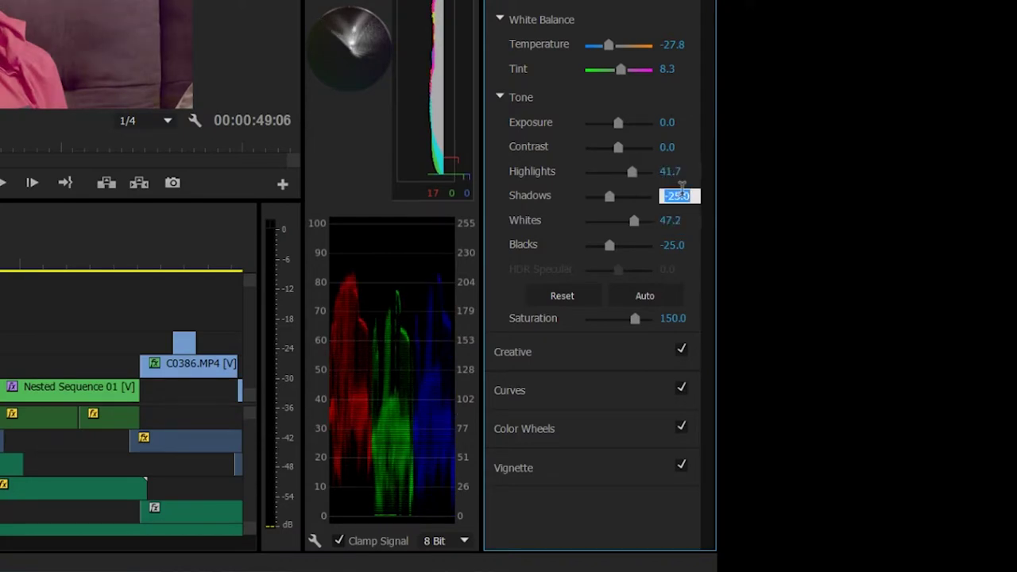
text(0)
key(Return)
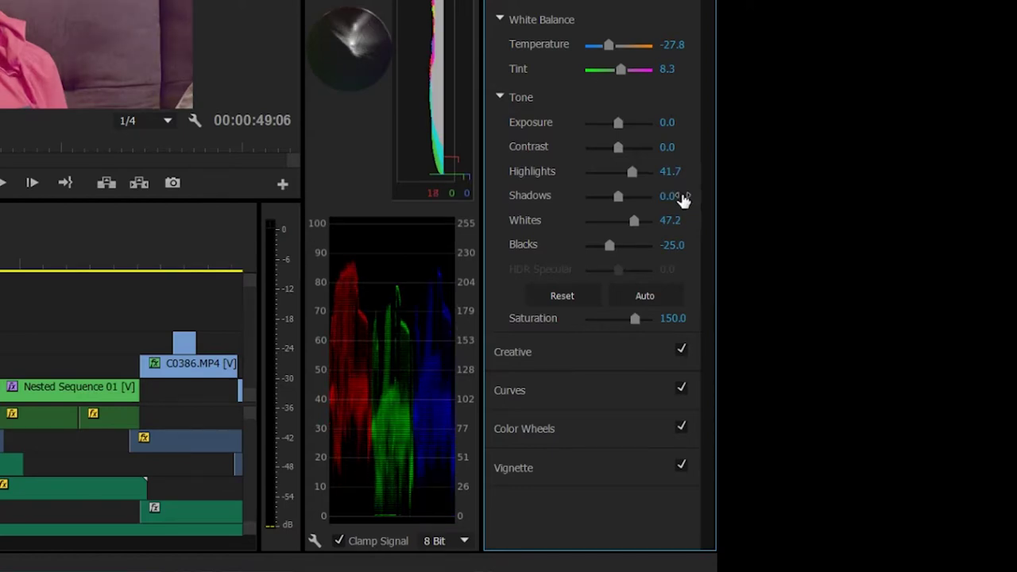
key(ctrl+z)
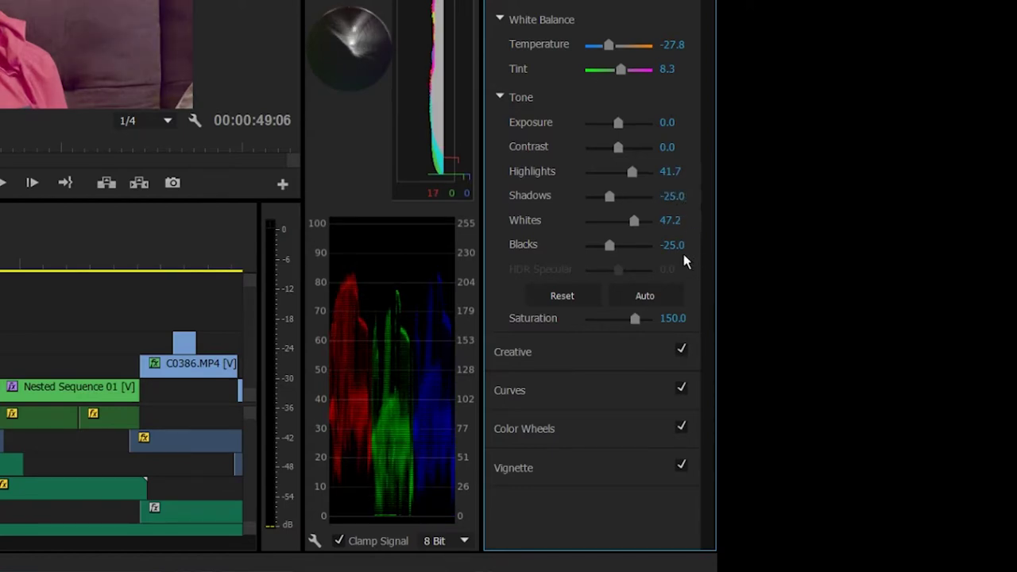
Set the Lumetri Basic Correction Saturation to 100
click(678, 245)
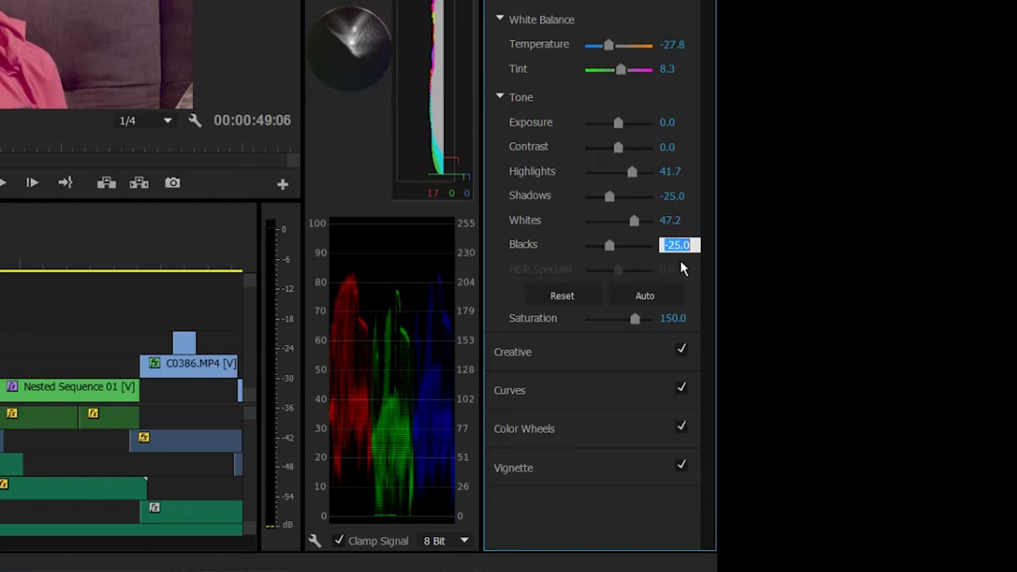
key(Escape)
click(675, 320)
text(100)
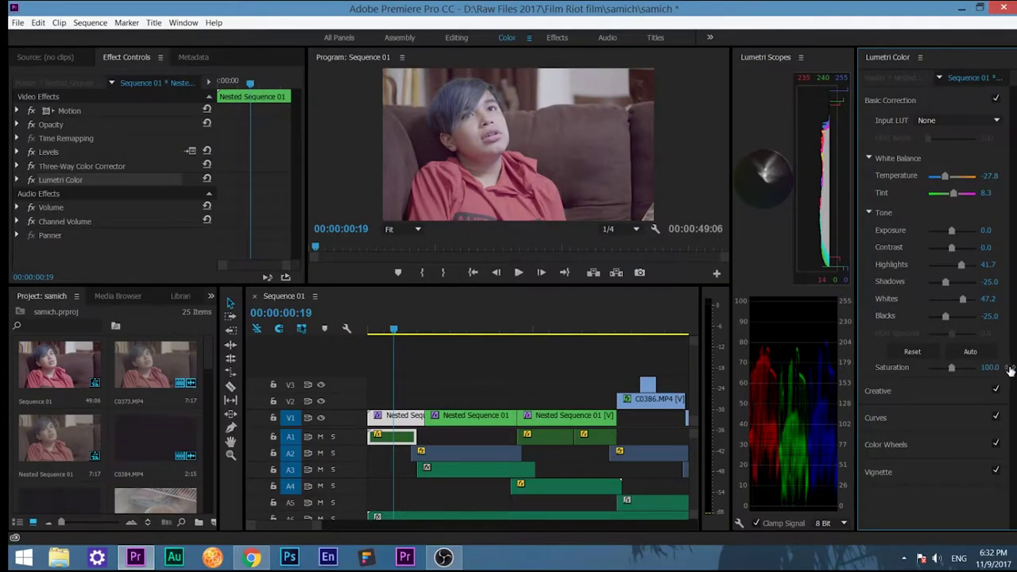
Set the Lumetri Basic Correction Saturation to 150
key(Return)
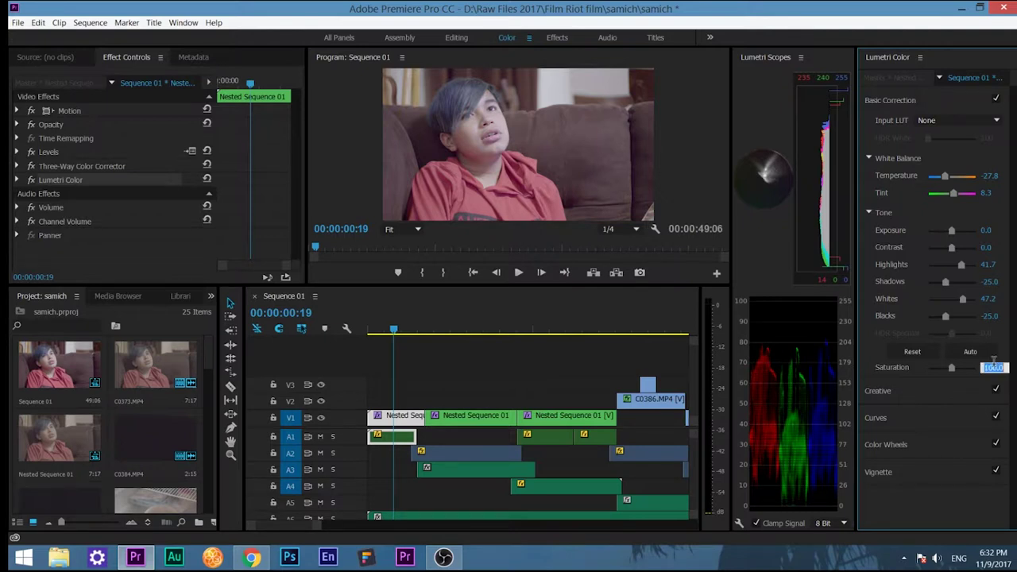
text(150)
key(Return)
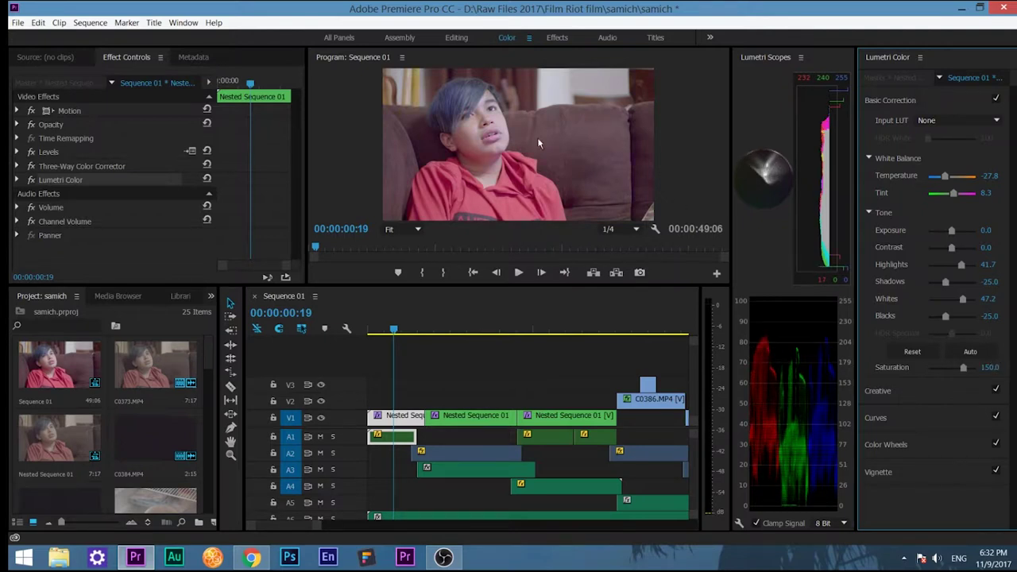
Paste the copied Lumetri Color effects onto the first nested clip and enable the second Lumetri Color in the stack
right_click(167, 261)
click(209, 340)
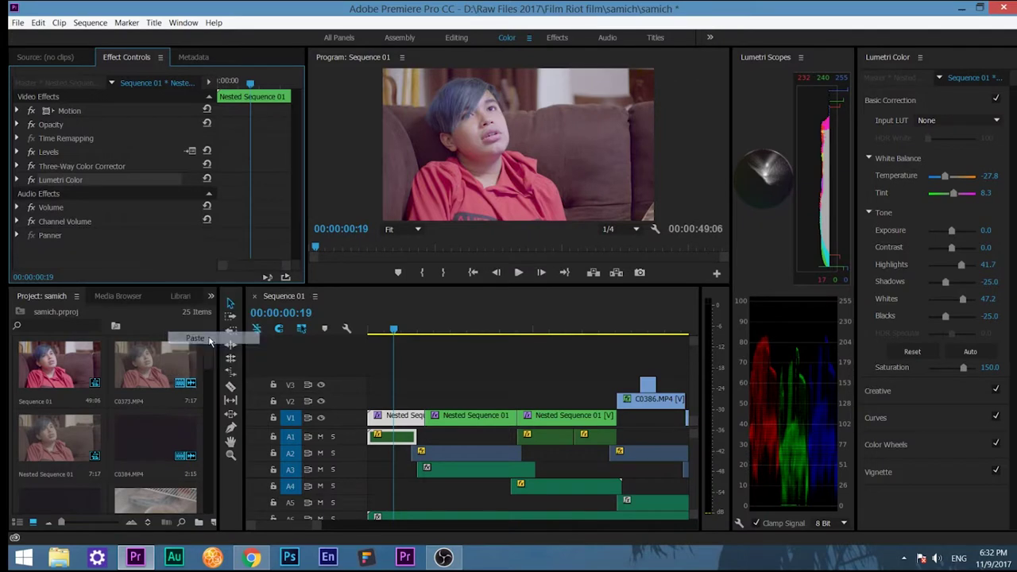
click(413, 330)
drag(421, 332, 391, 333)
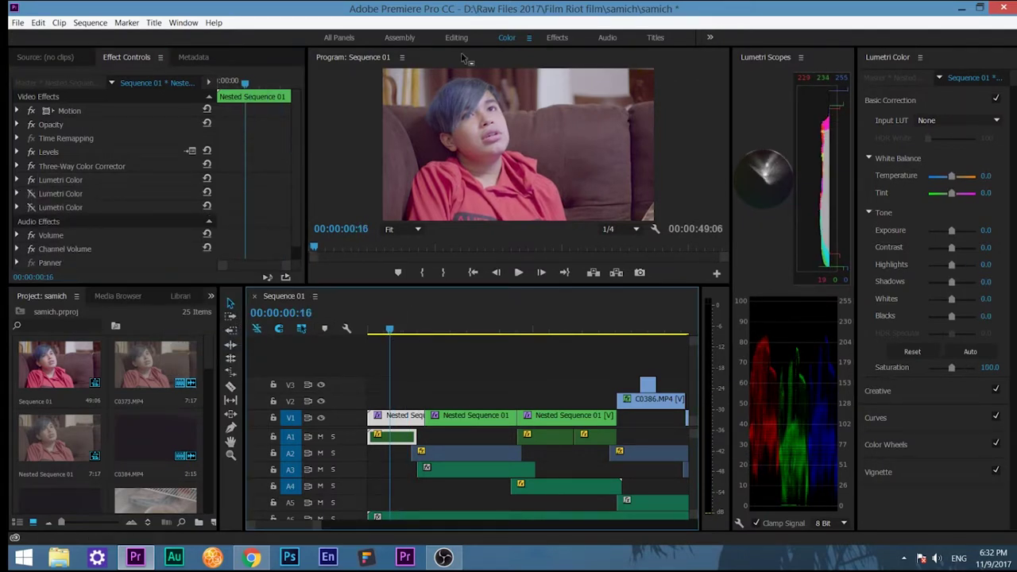
click(31, 193)
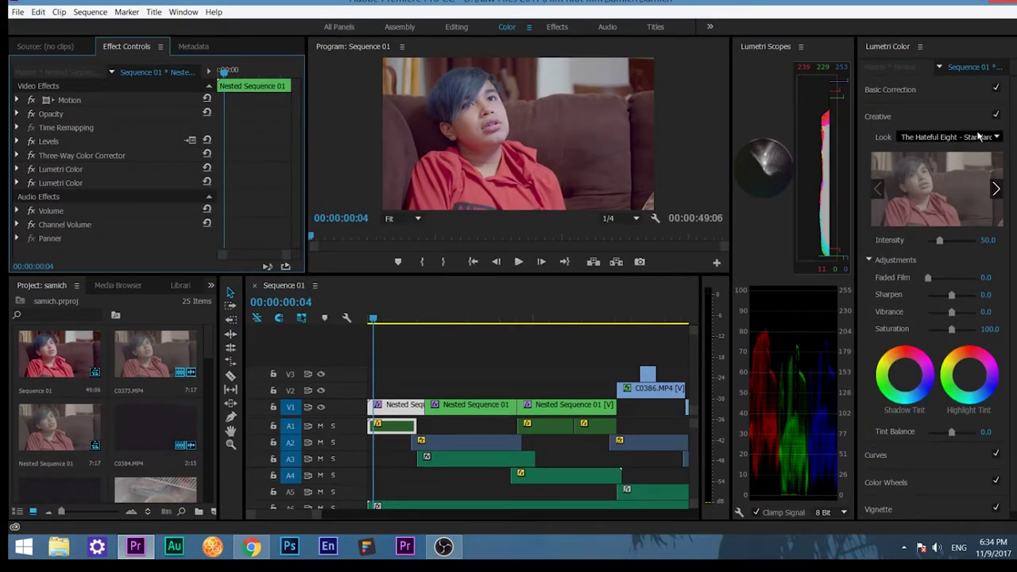
Inspect the second Lumetri Color's The Hateful Eight look and compare the shot with that effect off and on
click(996, 138)
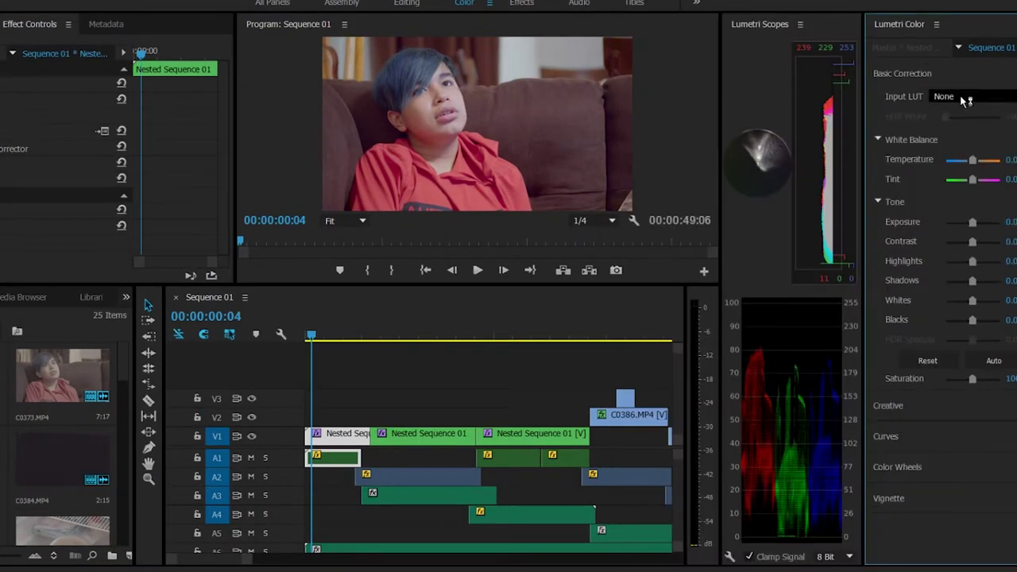
click(936, 410)
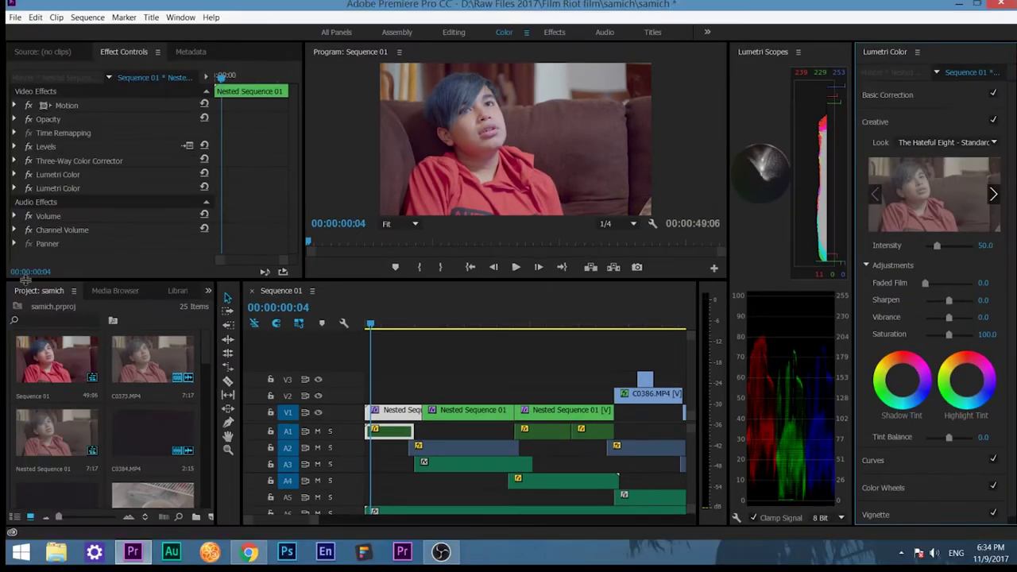
click(28, 189)
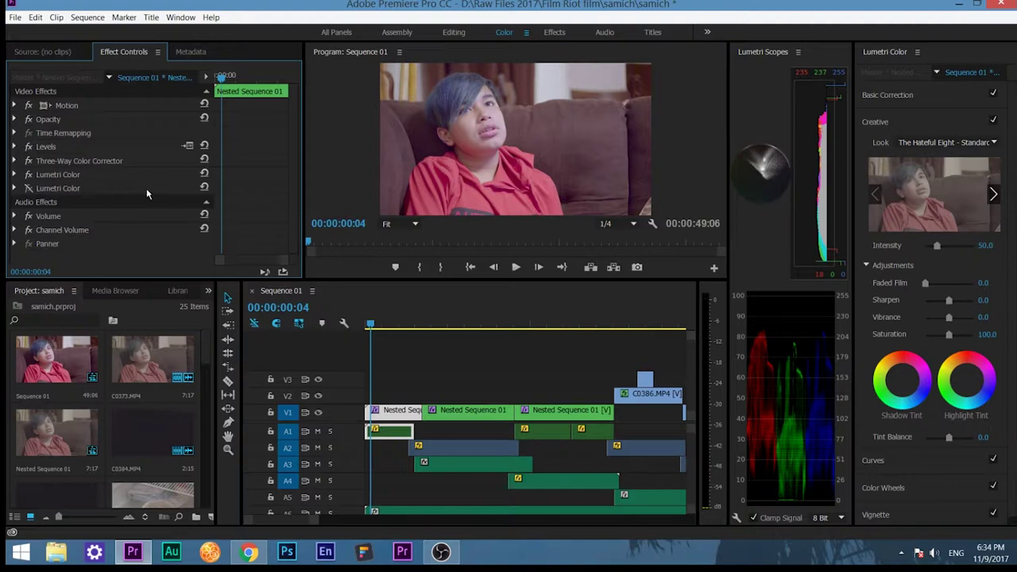
click(28, 188)
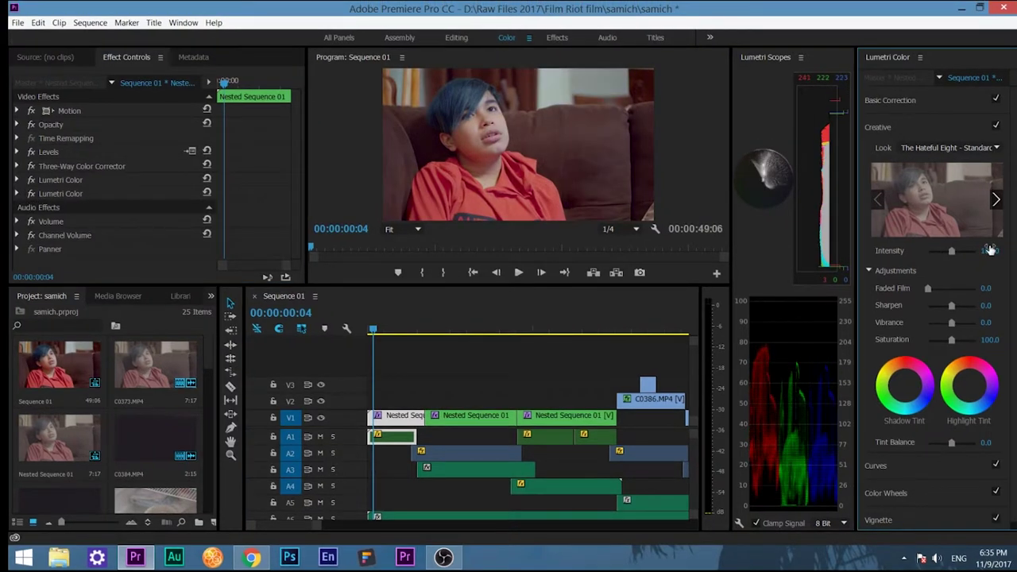
Set the Creative Intensity of The Hateful Eight look to 50
click(989, 251)
text(520)
key(Return)
text(50)
key(Return)
Paste the Lumetri Color effect with the Brown Aqua look and review it on the first two nested clips
right_click(94, 264)
click(137, 344)
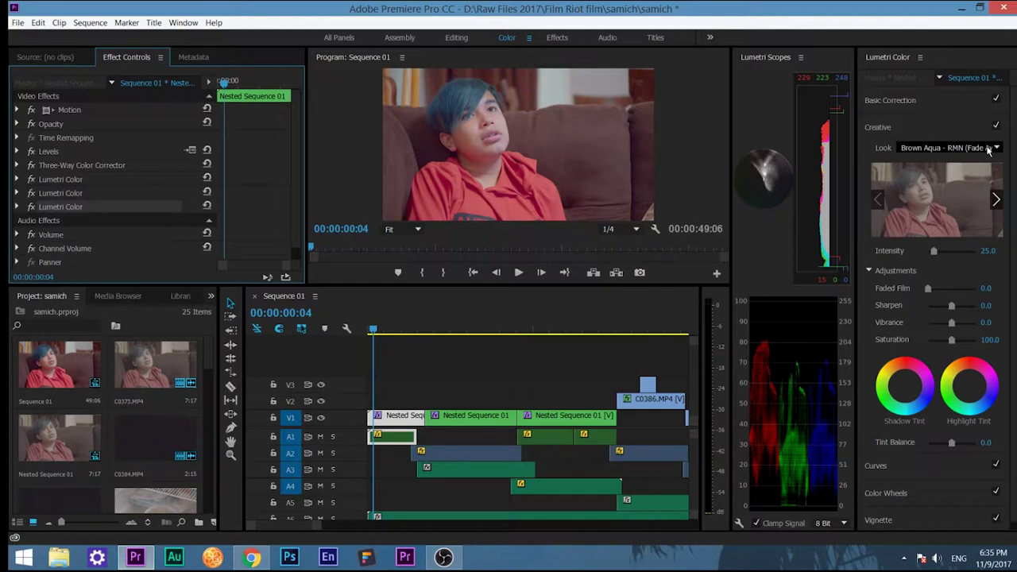
click(998, 148)
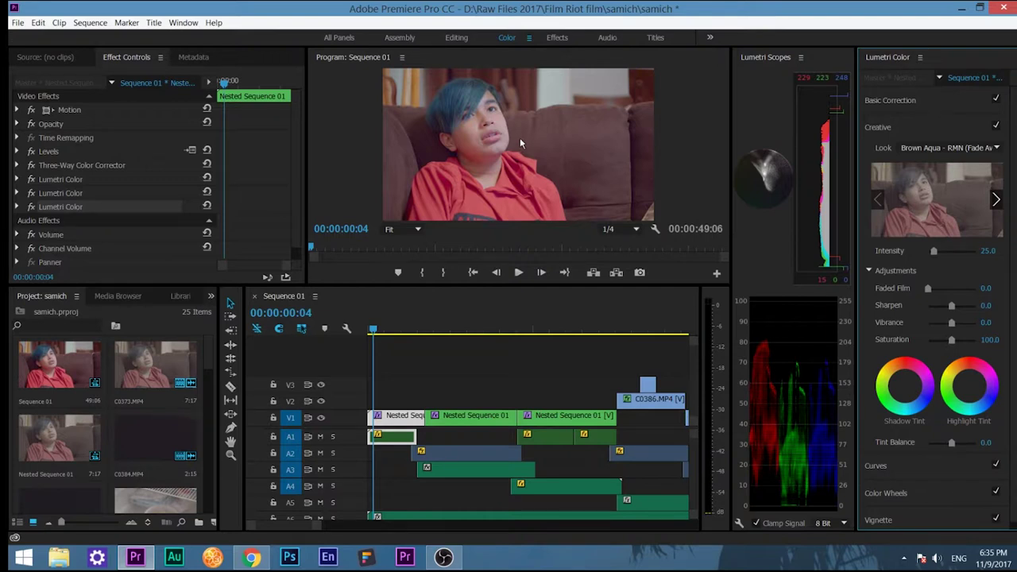
click(33, 207)
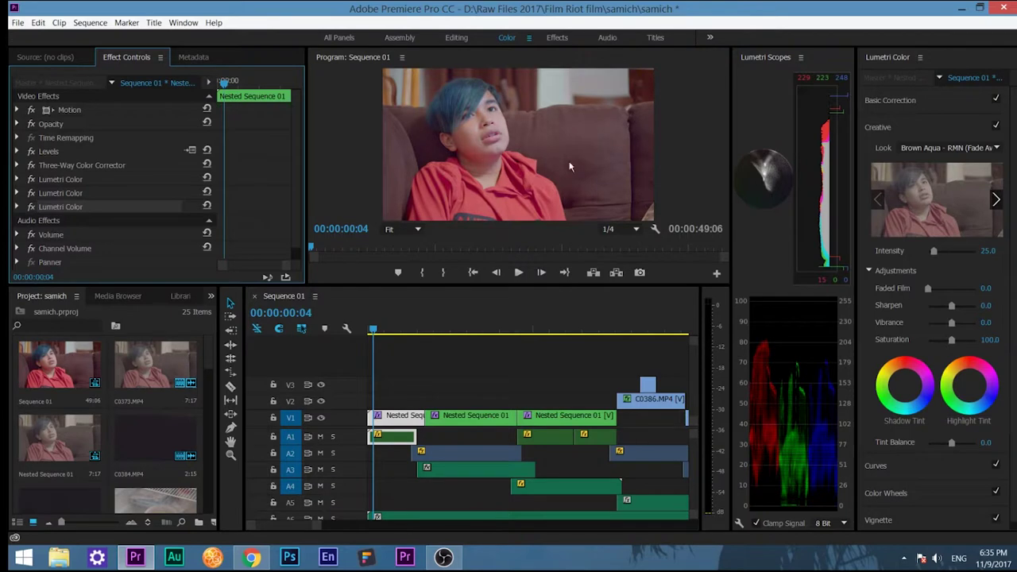
click(466, 329)
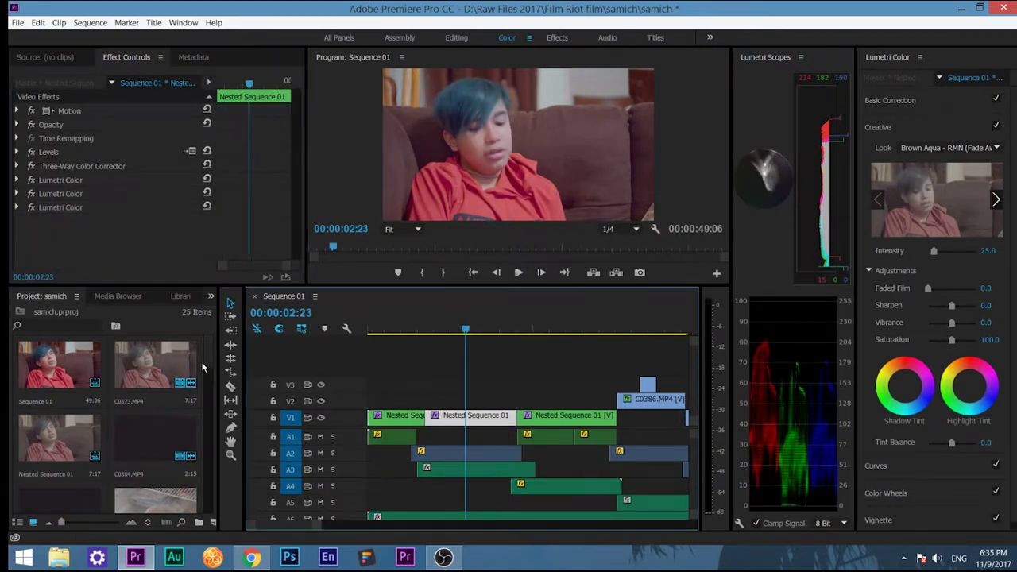
mouse_move(208, 356)
mouse_down()
mouse_move(217, 499)
mouse_move(208, 338)
mouse_up()
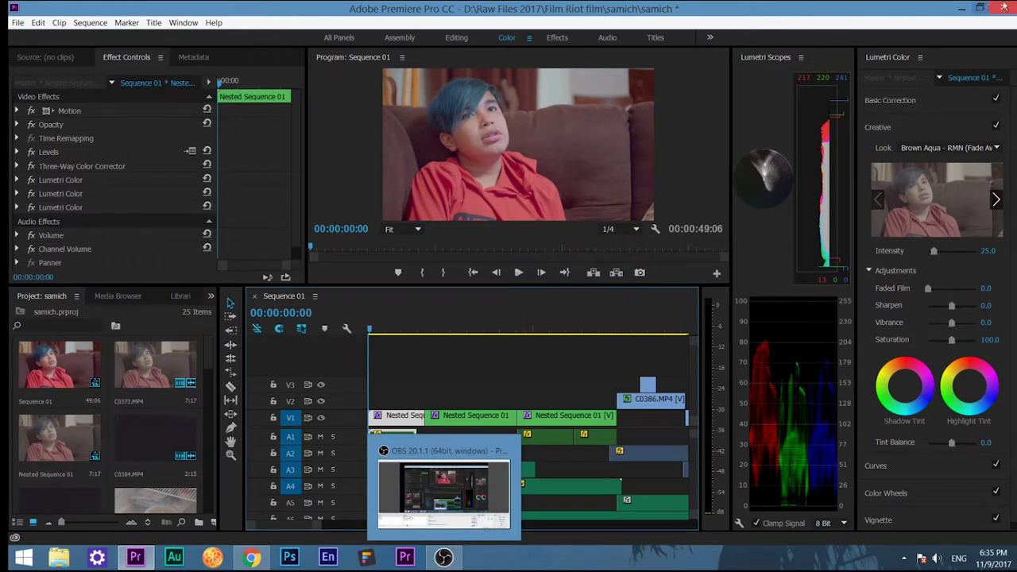
Switch to File Explorer, view the Film Riot film folder, and return to Premiere Pro
click(961, 7)
click(962, 4)
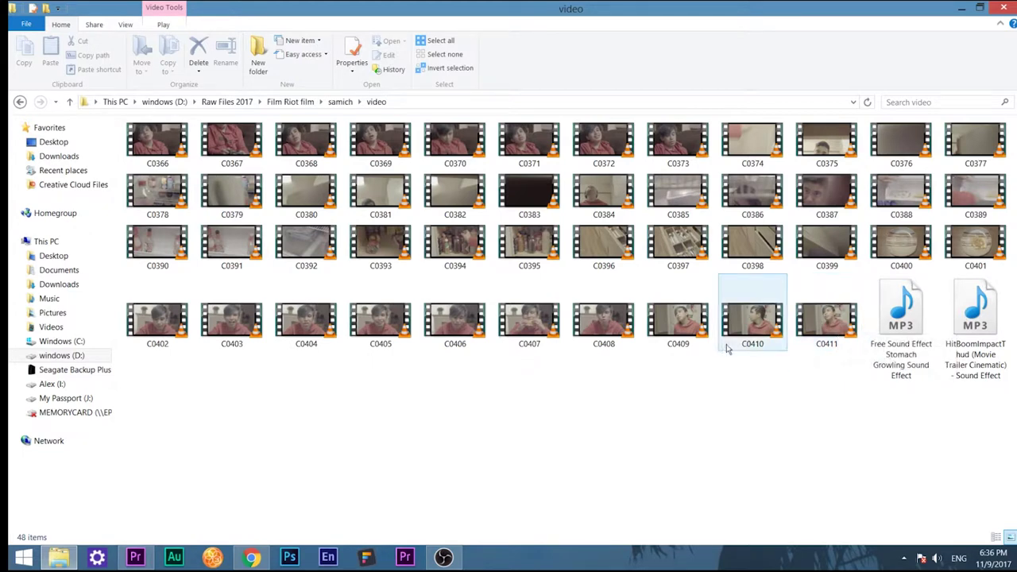
click(289, 103)
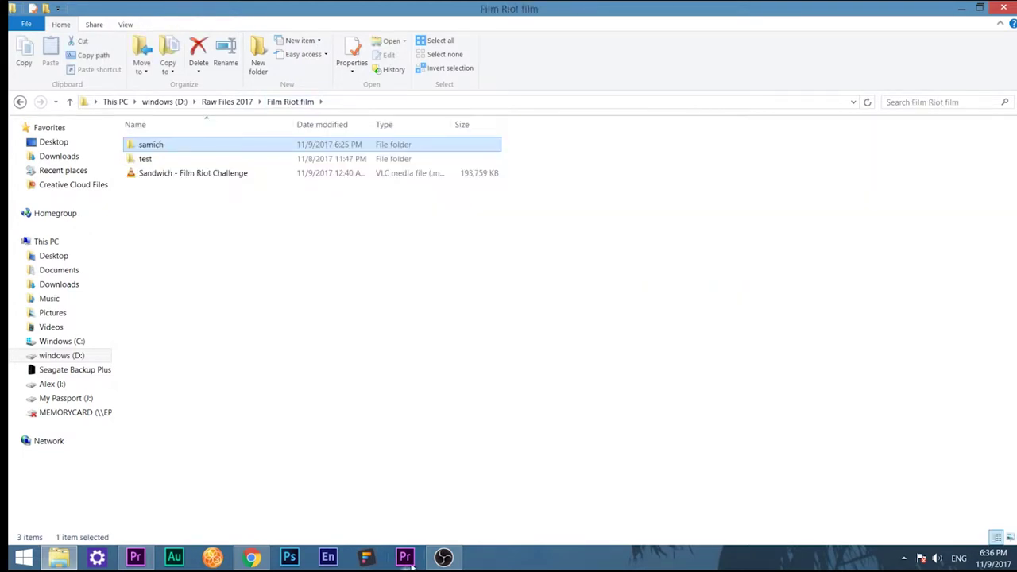
click(135, 558)
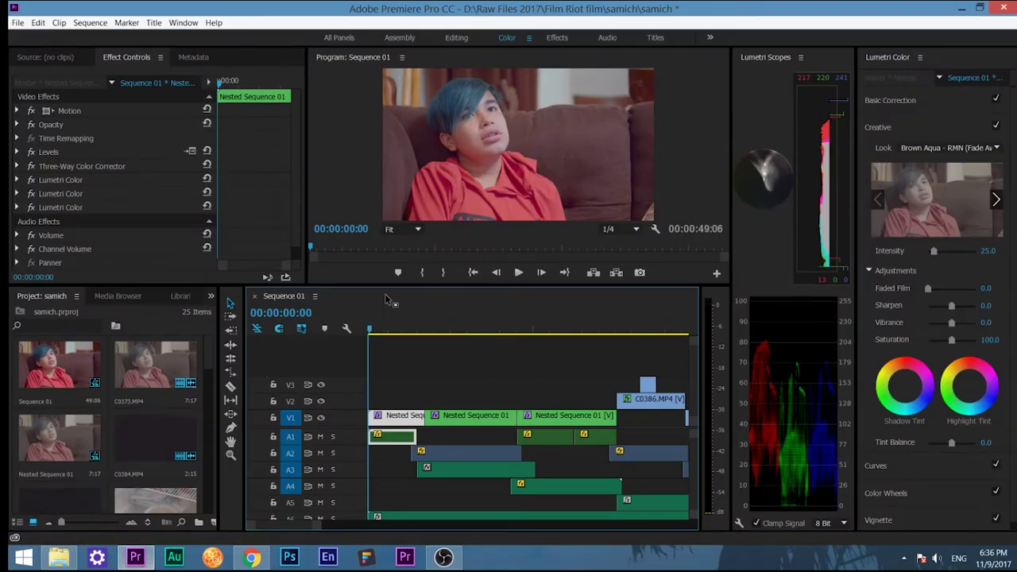
Disable the third Lumetri Color on the first nested clip and preview the nested footage
drag(393, 332, 402, 332)
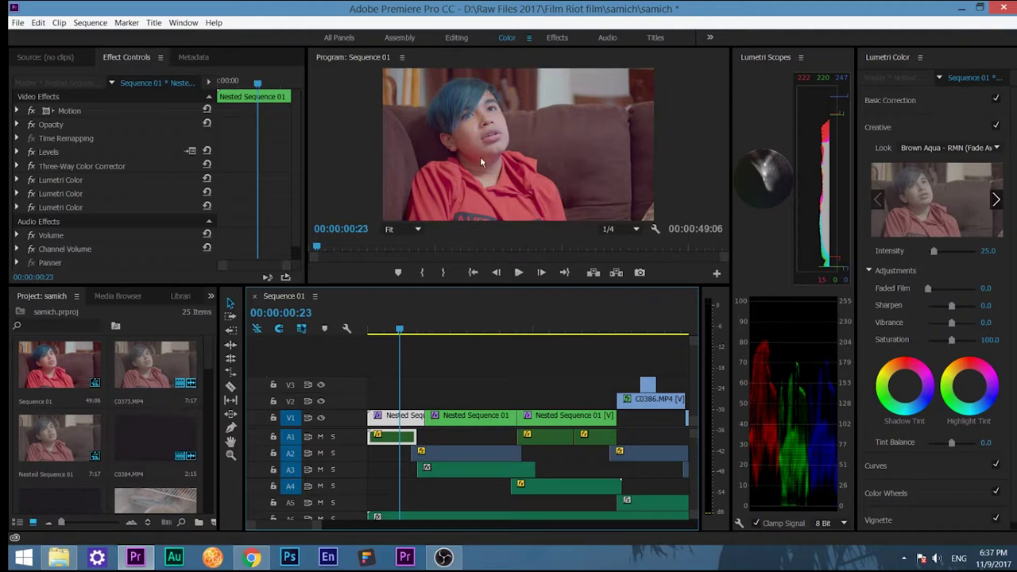
click(31, 209)
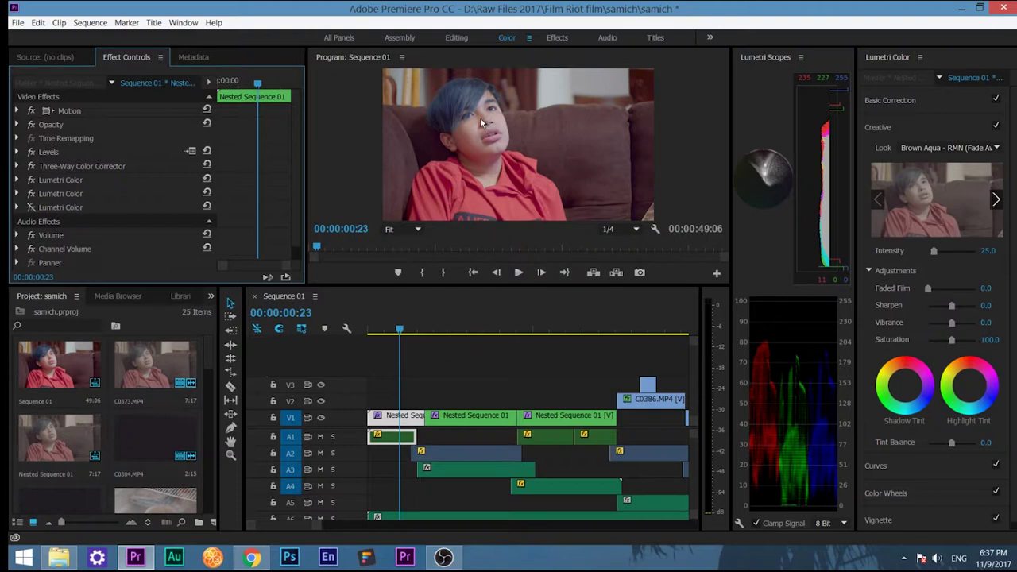
drag(466, 327, 482, 328)
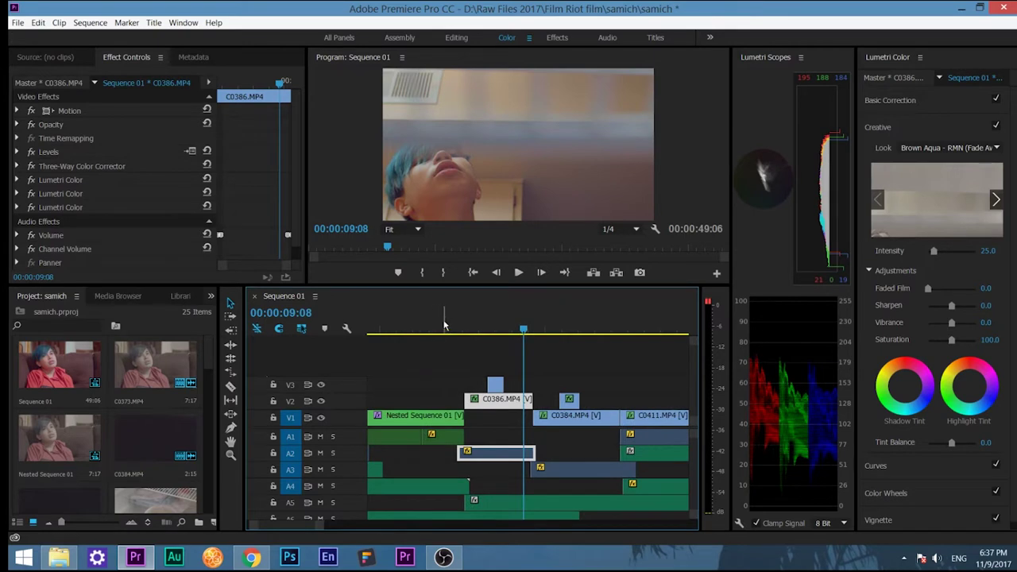
Play and scrub the graded C0386.MP4 clip in the timeline
click(459, 327)
key(space)
mouse_move(460, 327)
mouse_down()
mouse_move(493, 326)
mouse_move(466, 326)
mouse_move(476, 322)
mouse_up()
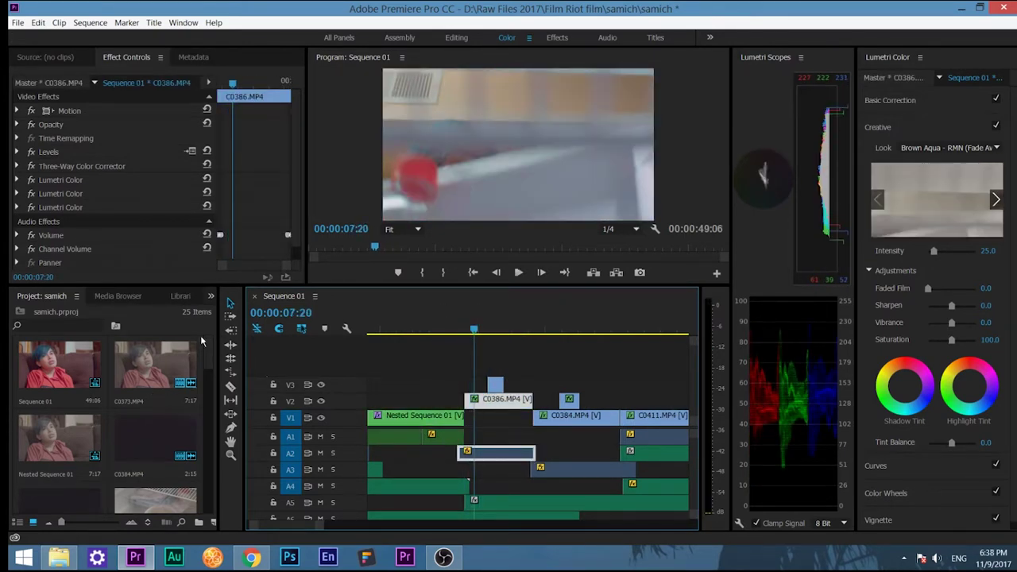
Open the ungraded C0373.MP4 in the Source monitor and play it to examine the flat footage
double_click(170, 362)
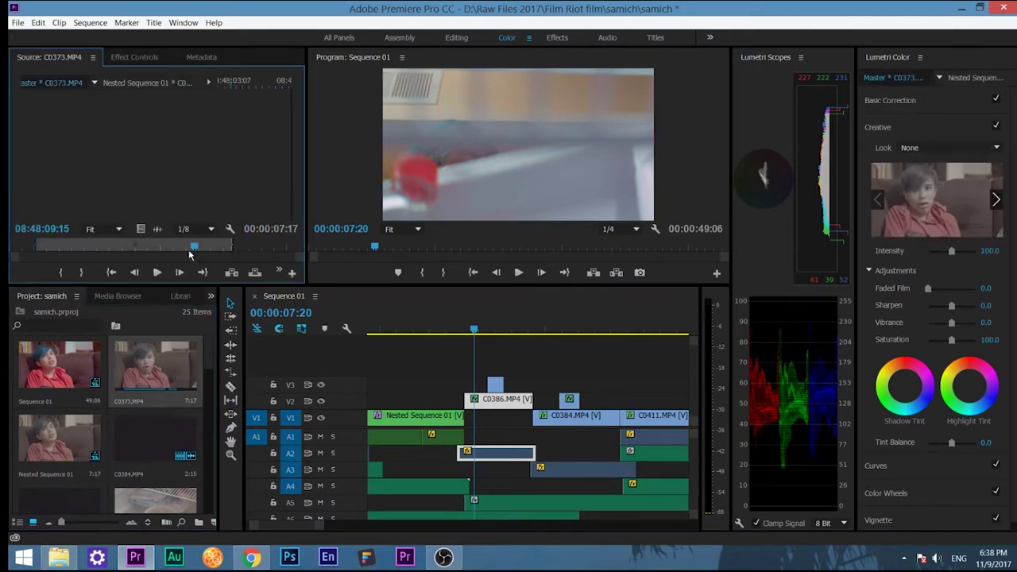
key(space)
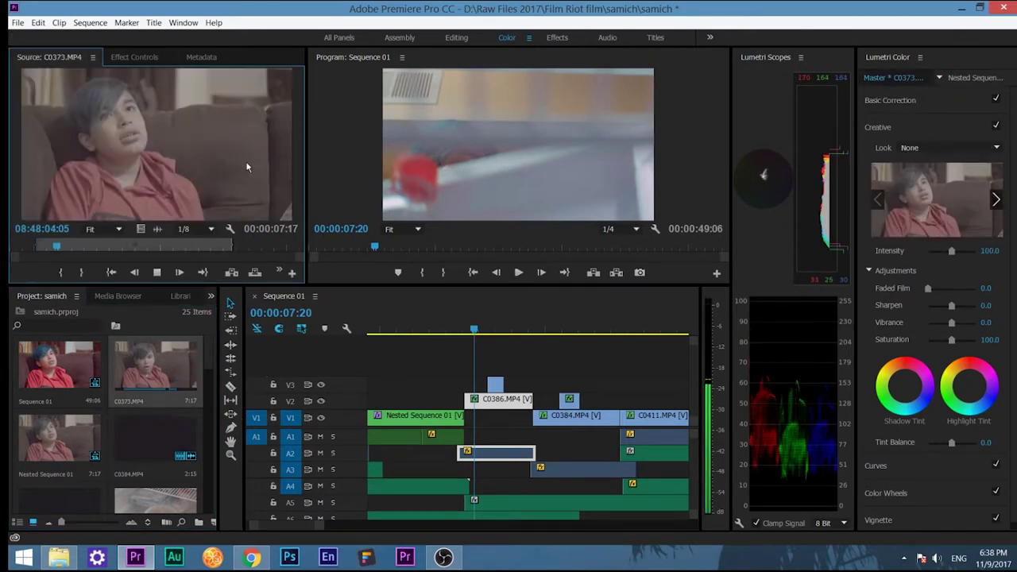
click(161, 273)
scroll(211, 374, down, 2)
scroll(212, 383, up, 2)
Open the ungraded C0384.MP4 in the Source monitor and scrub through its flat footage
double_click(155, 437)
click(159, 249)
drag(159, 249, 188, 247)
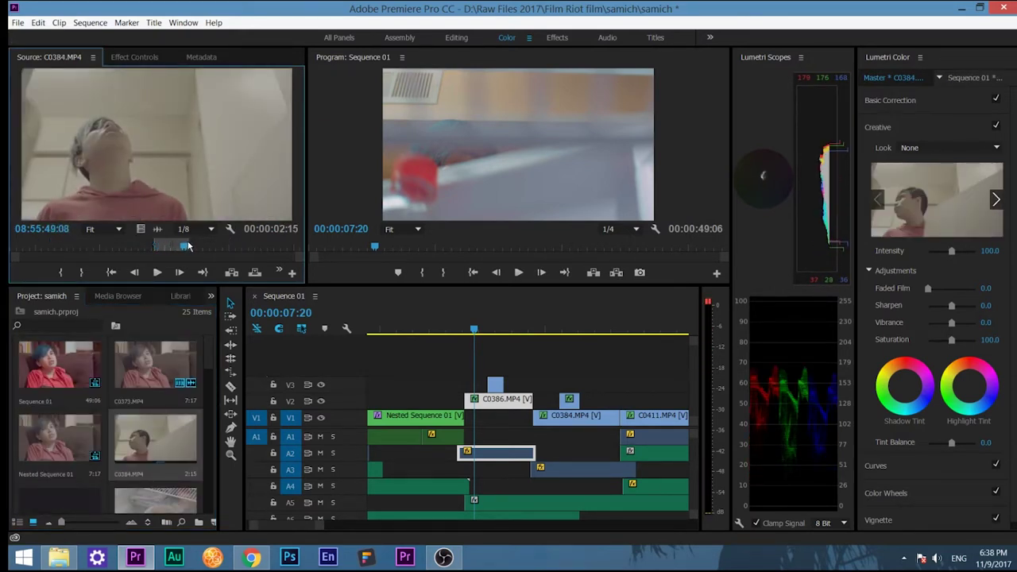
double_click(164, 434)
Show the ungraded C0386.MP4 at 08:56:44:09 in the Source monitor and compare it with the graded timeline frame at 00:00:08:05
double_click(82, 498)
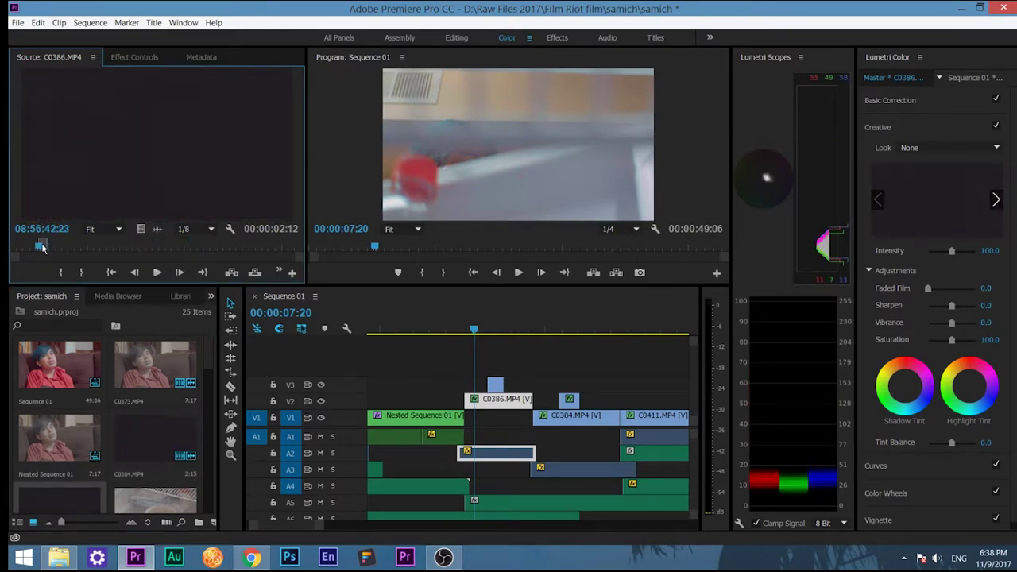
drag(43, 248, 47, 247)
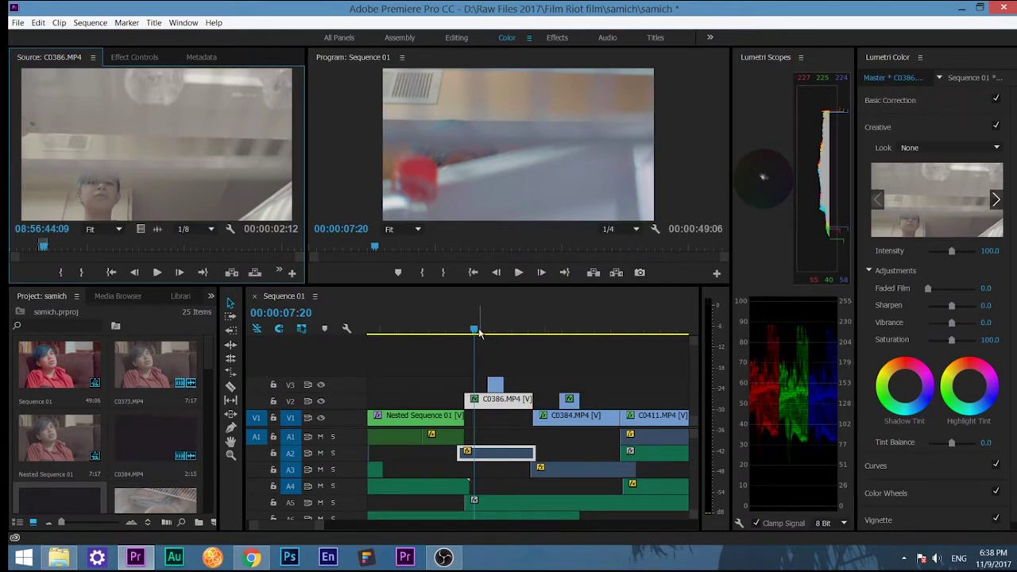
drag(472, 337, 489, 329)
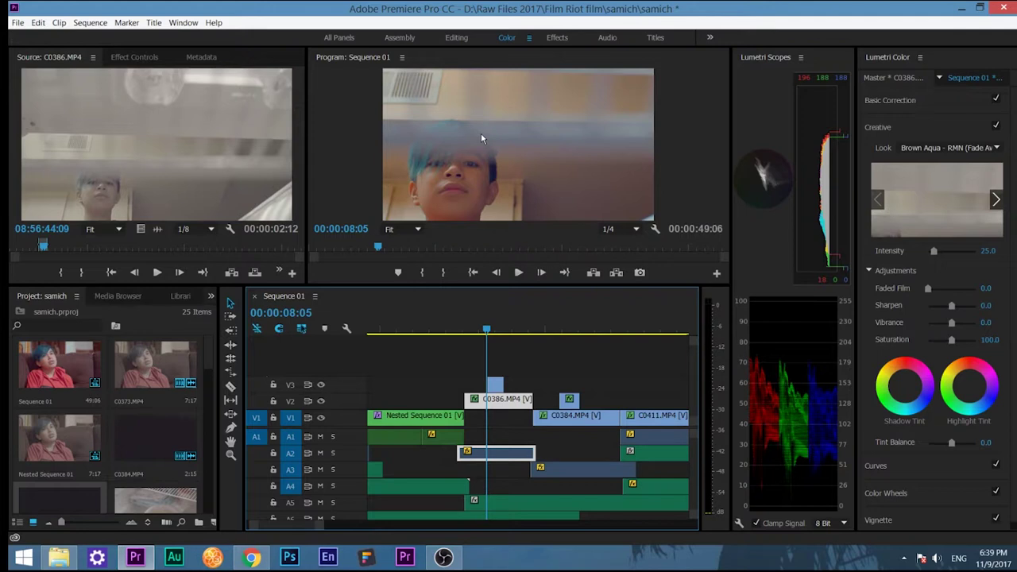
Play through the graded sequence and bring the playhead to the C0400.MP4 bread-on-plate shot at 00:00:25:17
key(space)
key(minus)
key(minus)
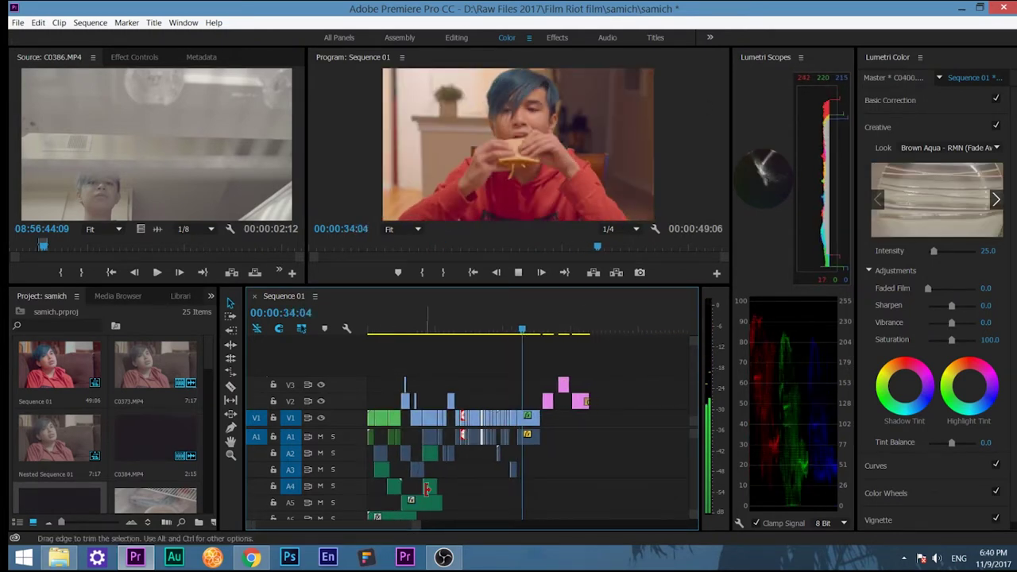
click(484, 330)
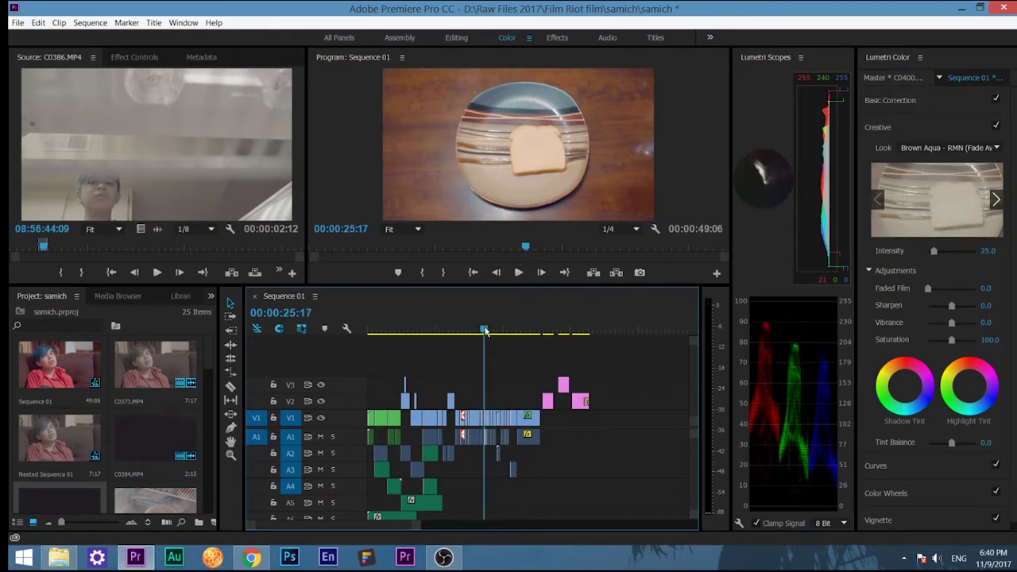
drag(418, 536, 358, 538)
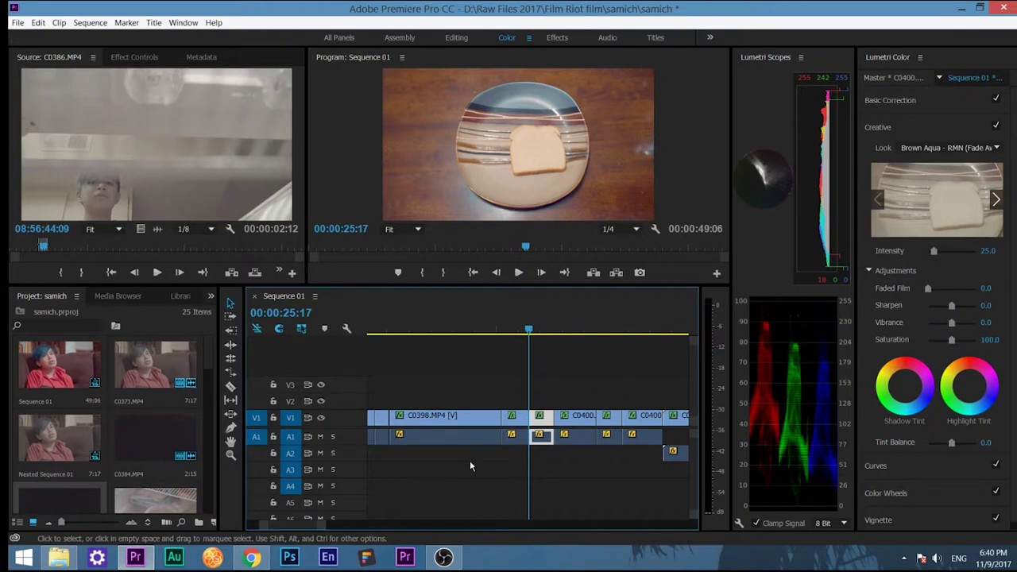
Check the recording status in OBS and return to Premiere Pro
click(443, 557)
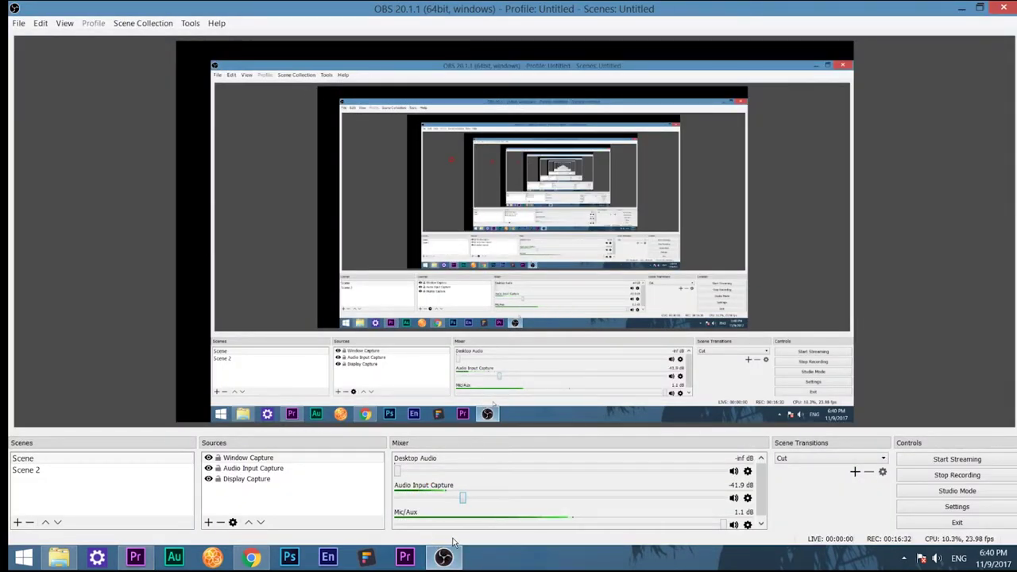
click(136, 556)
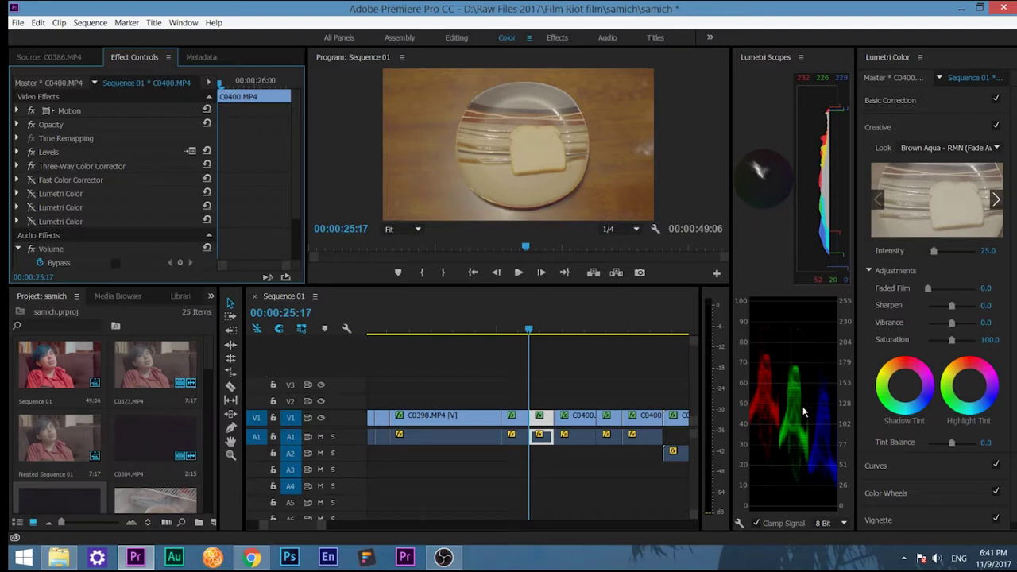
Enable the Fast Color Corrector and the first Lumetri Color effect on the C0400.MP4 clip
click(852, 469)
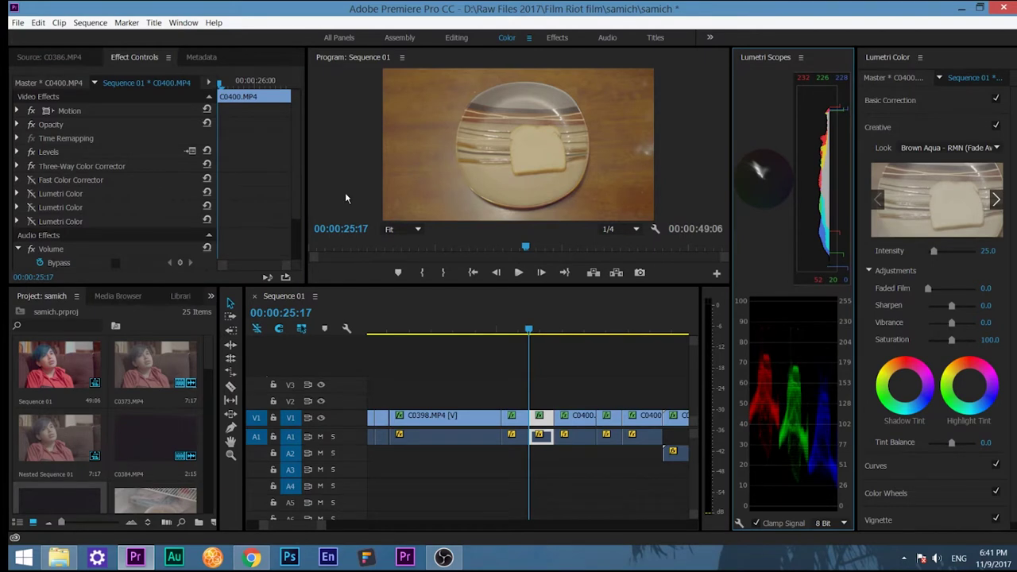
click(31, 182)
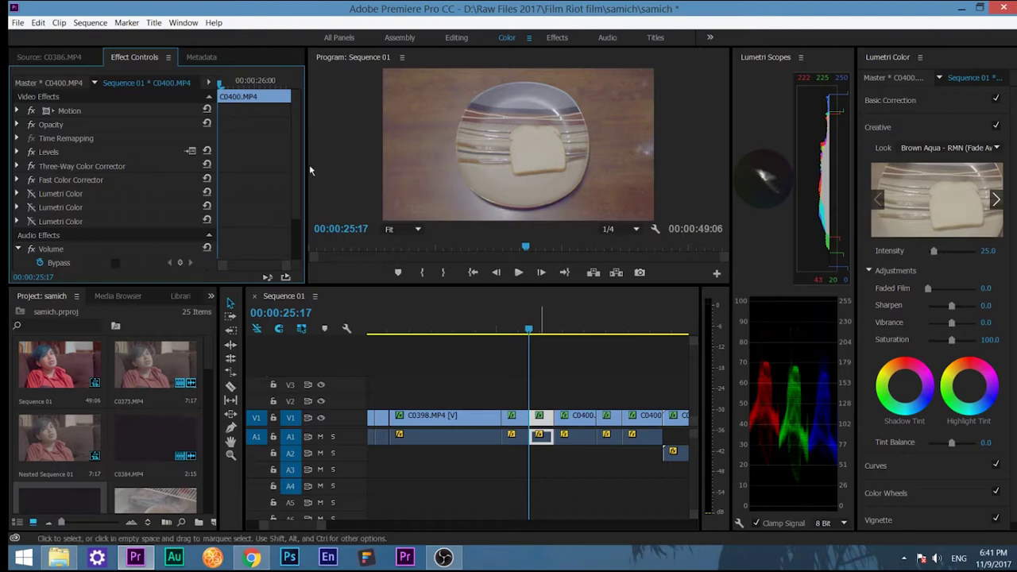
click(30, 194)
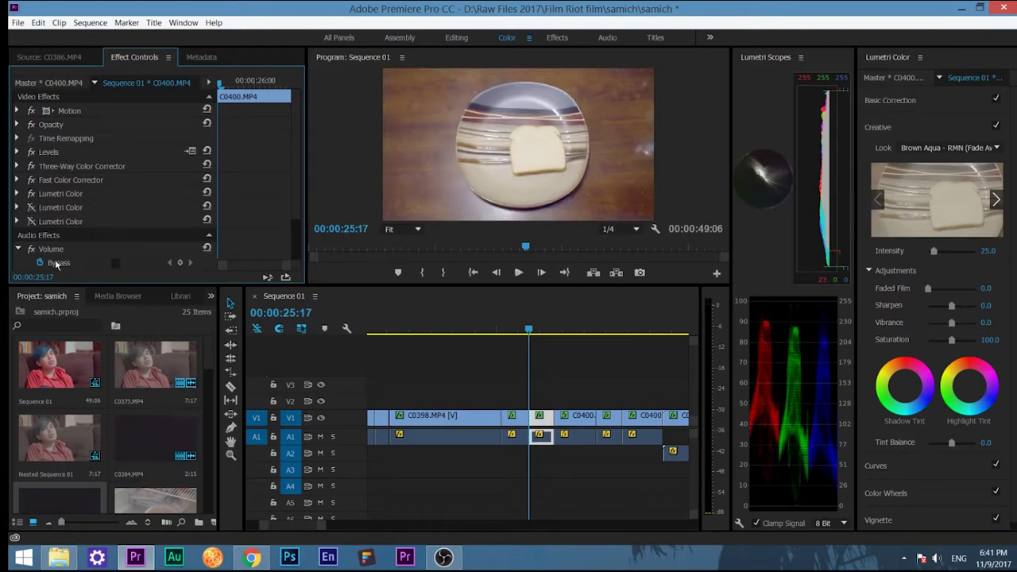
Enable the remaining Lumetri Color effects on the C0400.MP4 clip and play the fully graded shot
click(30, 222)
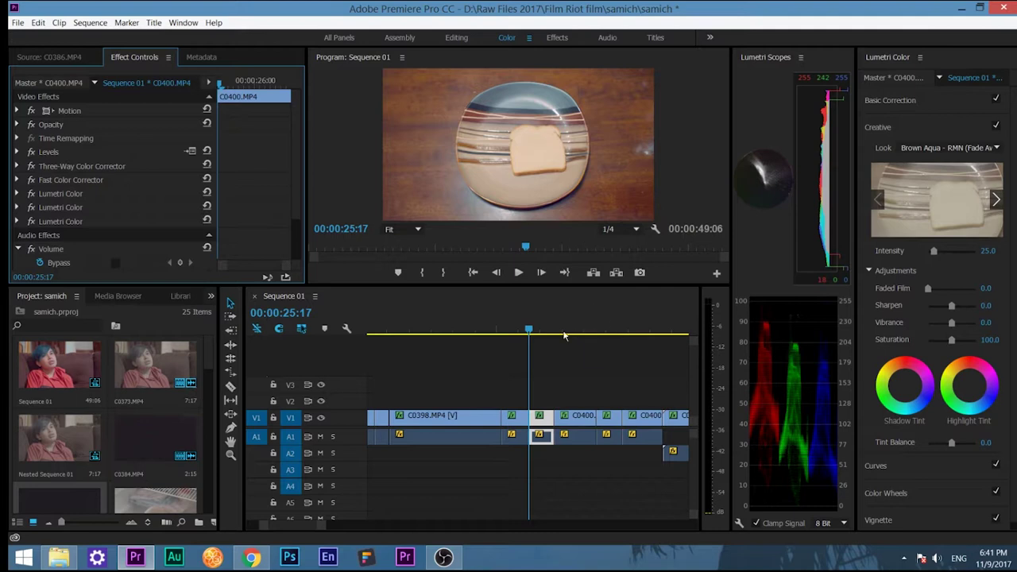
click(518, 273)
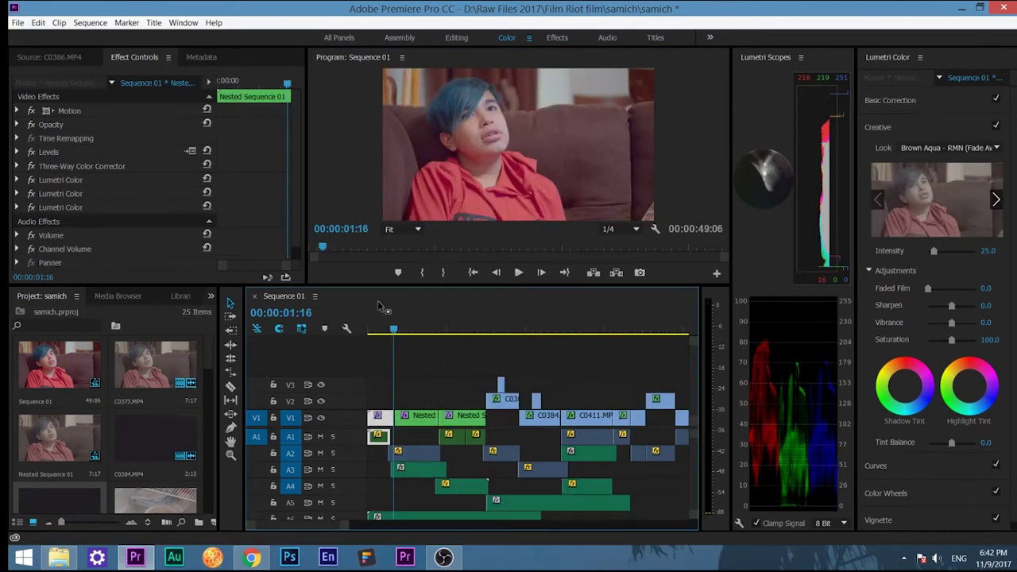
Bring the playhead to 00:00:02:02 on the second nested clip and view the lower audio tracks through A7
click(385, 328)
click(401, 328)
click(421, 415)
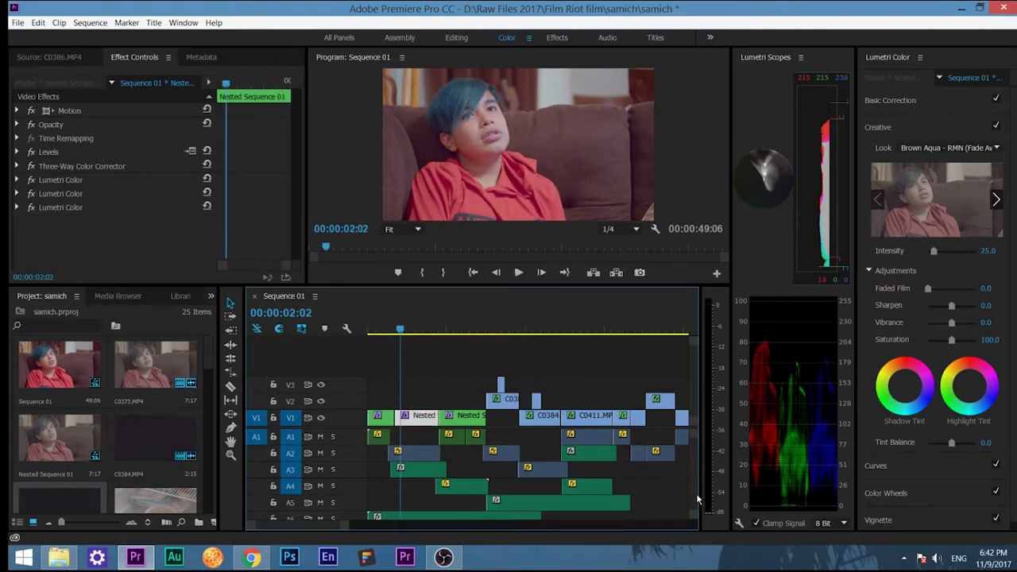
scroll(695, 491, down, 3)
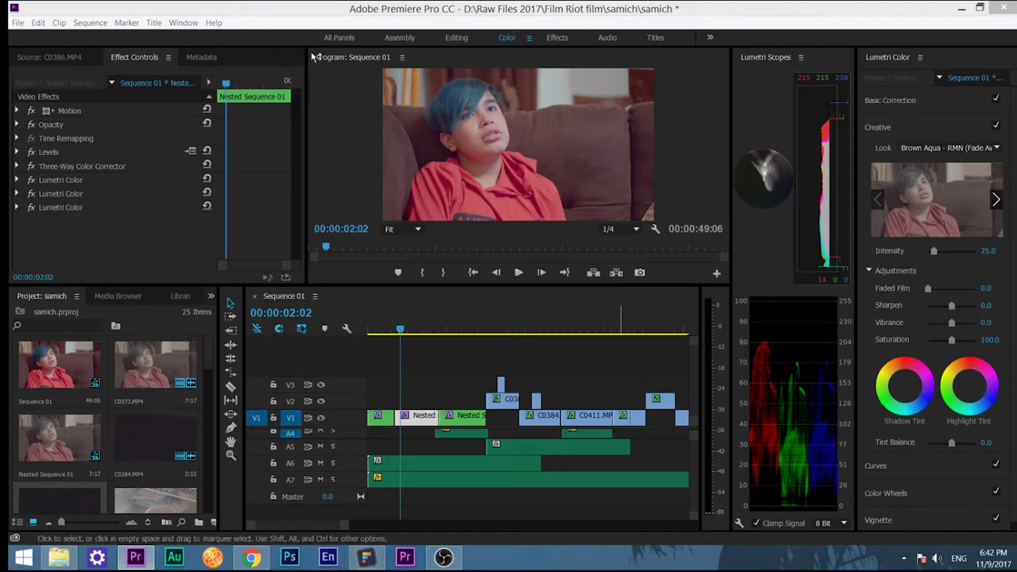
Switch to Filmstro Pro and browse the tracks in the Extreme Sports & Exercise collection, checking back briefly on the Premiere Pro timeline
click(366, 557)
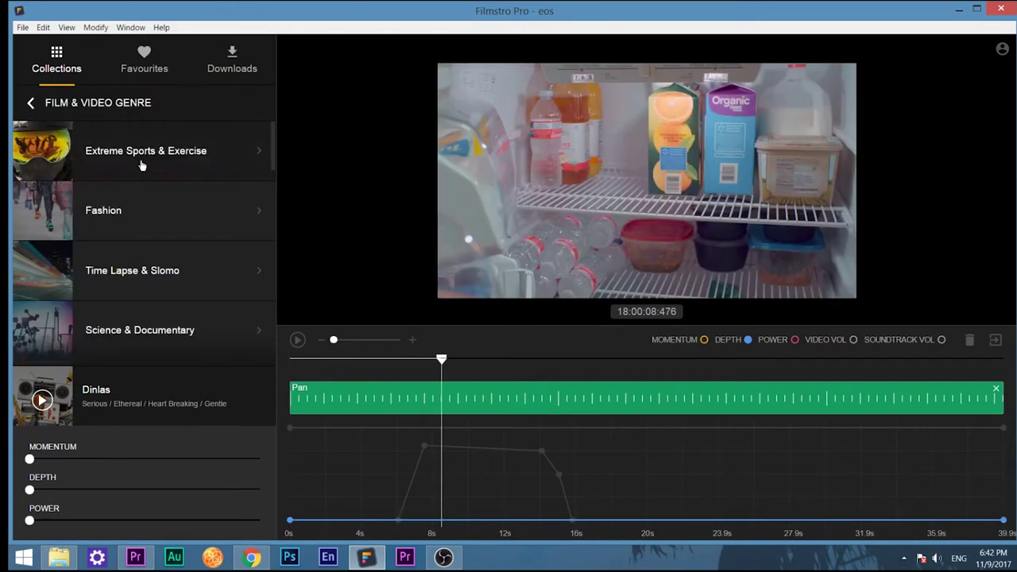
click(143, 159)
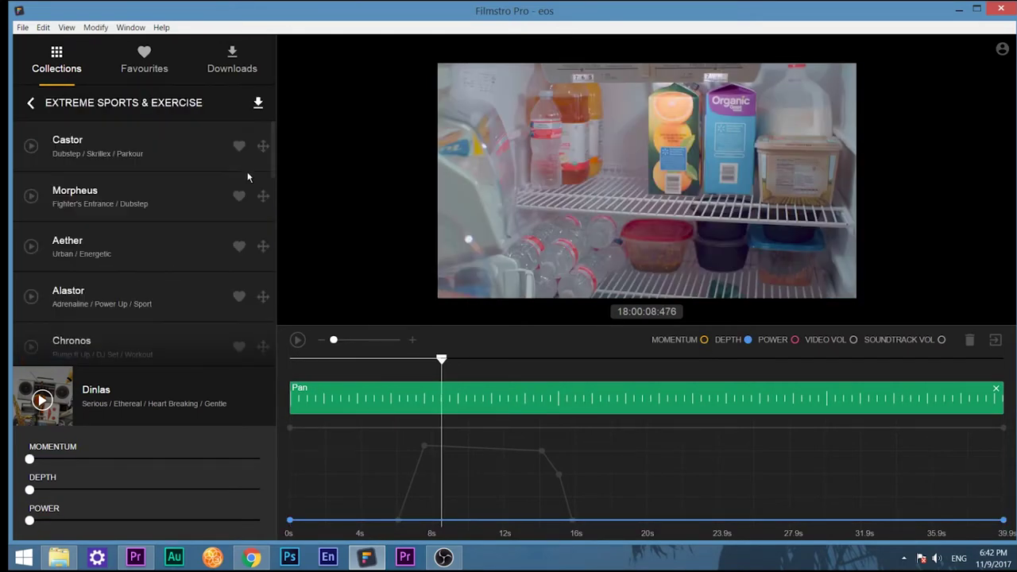
drag(270, 147, 278, 346)
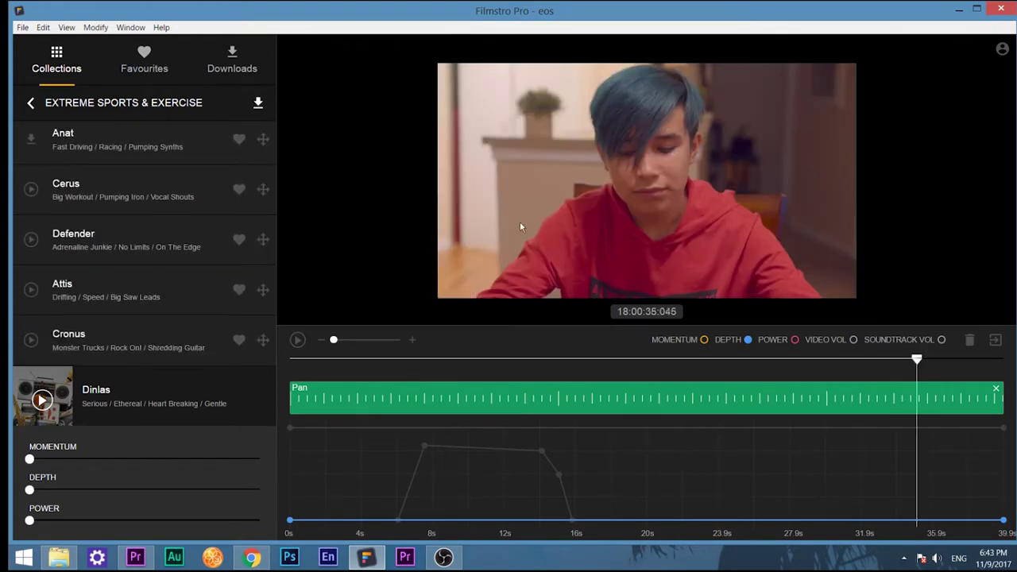
click(136, 557)
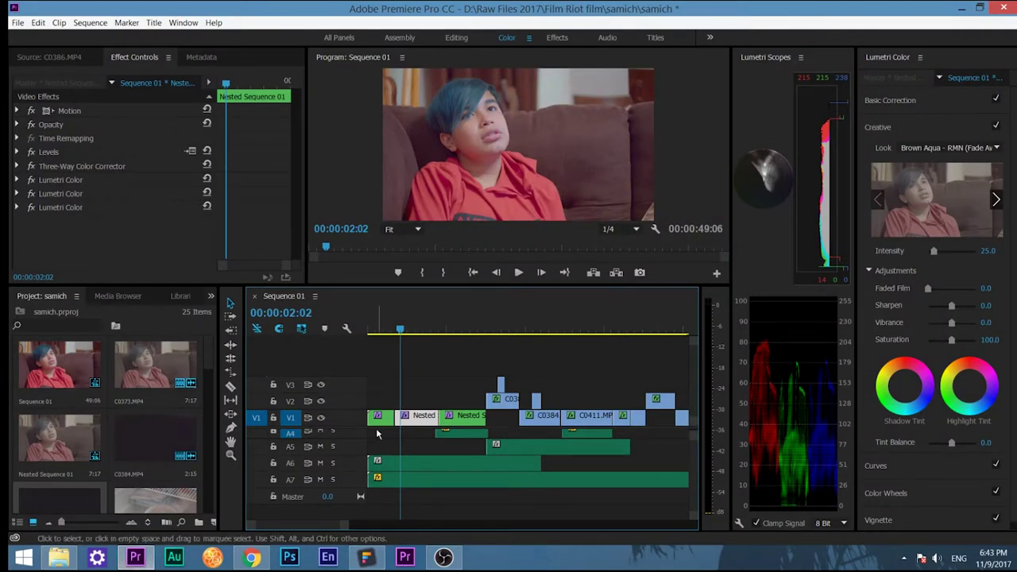
click(366, 557)
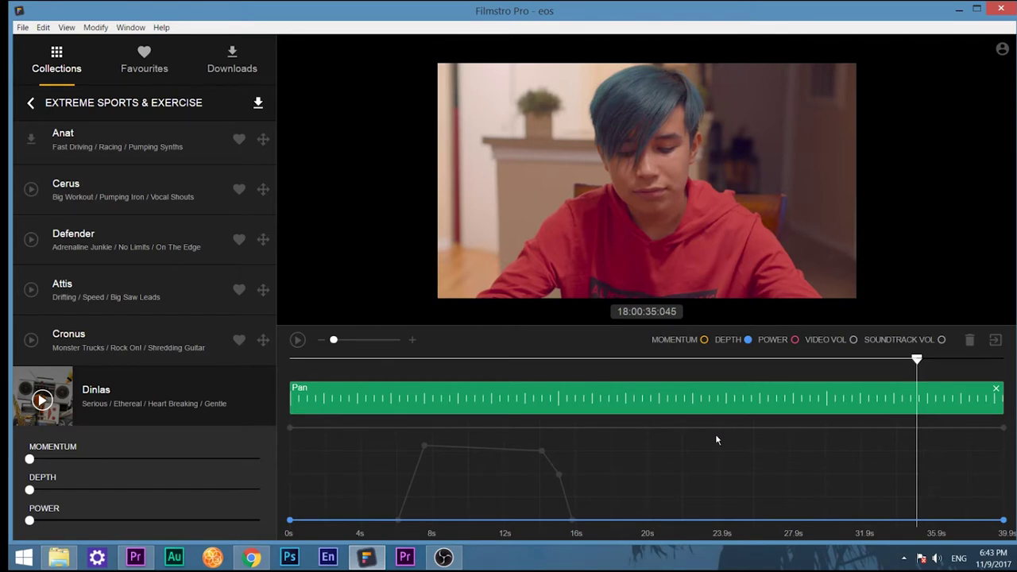
Show the soundtrack volume curve of the Pan track and scrub across its raised section to 18:00:13:243
click(944, 340)
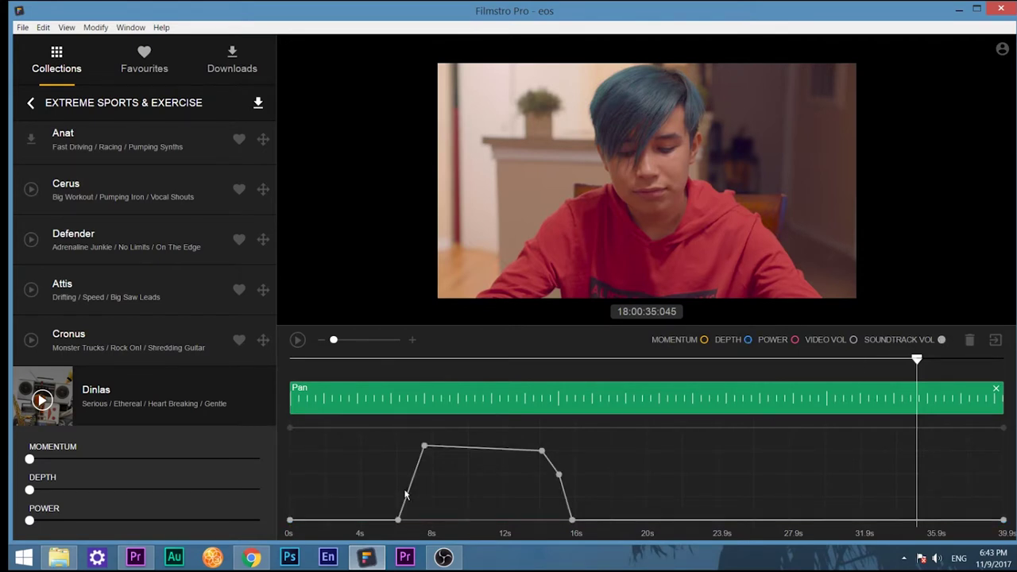
click(387, 361)
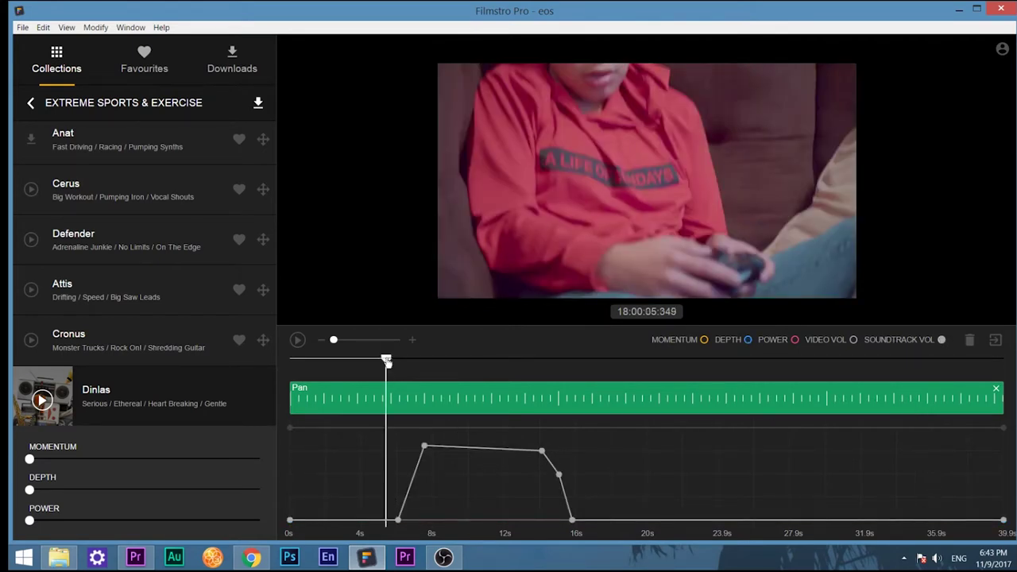
drag(392, 363, 536, 368)
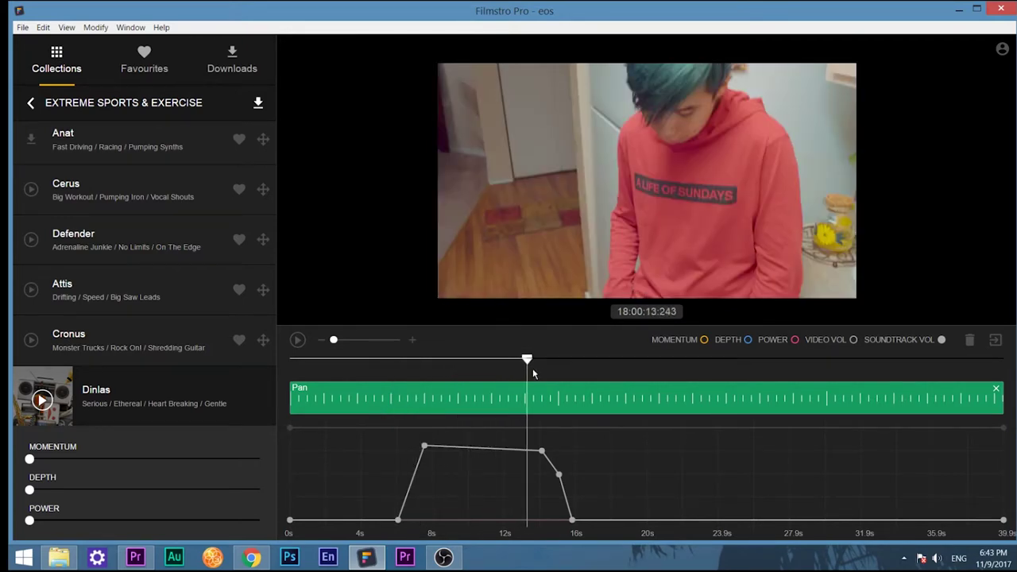
Open the recent Filmstro session pan
click(23, 27)
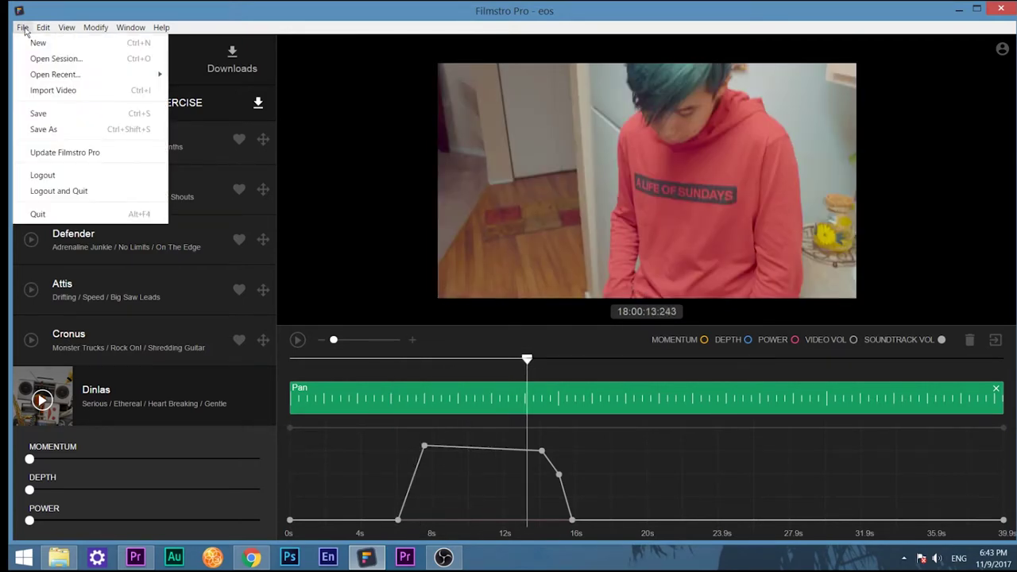
click(415, 397)
click(24, 28)
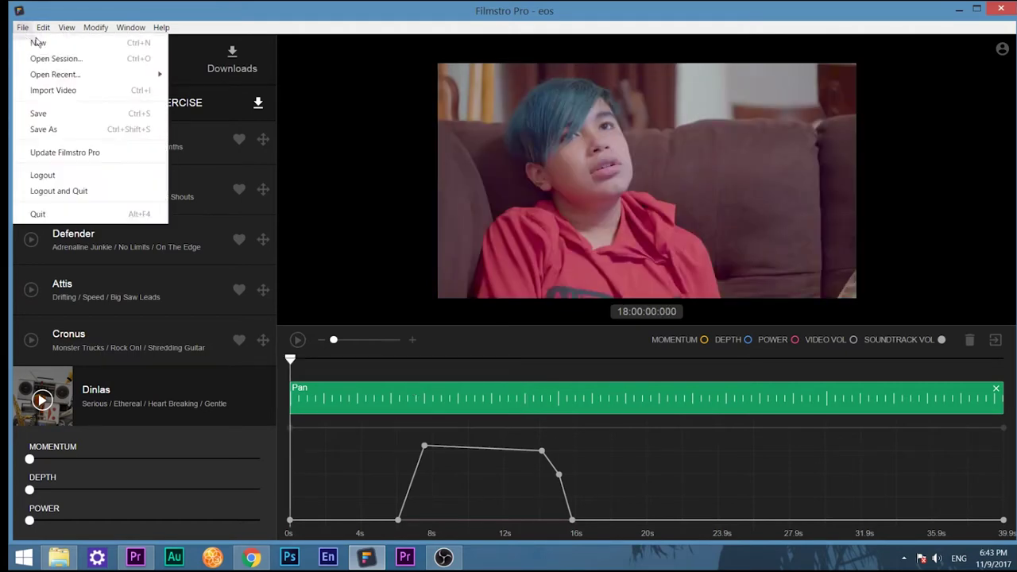
mouse_move(66, 76)
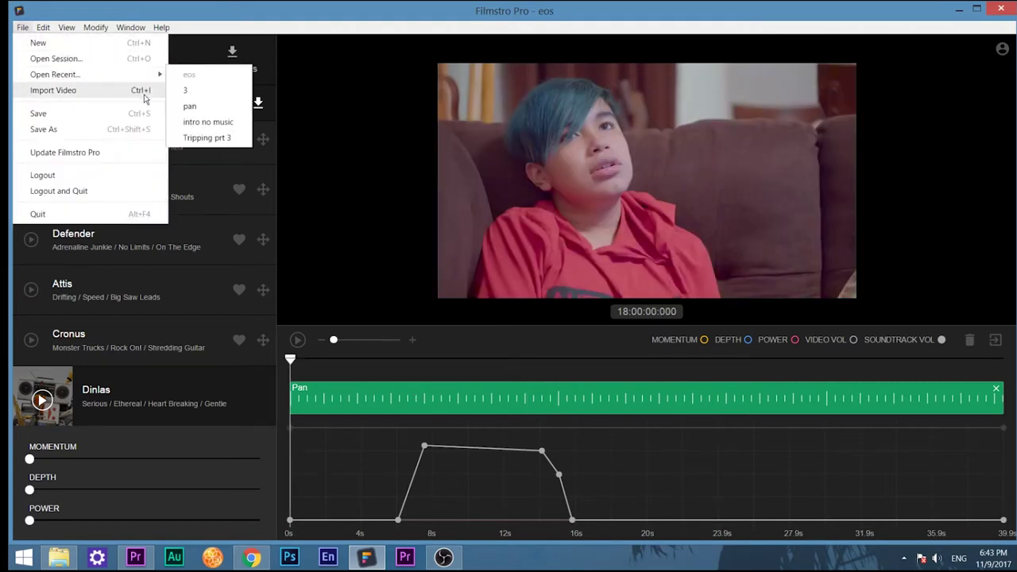
click(234, 124)
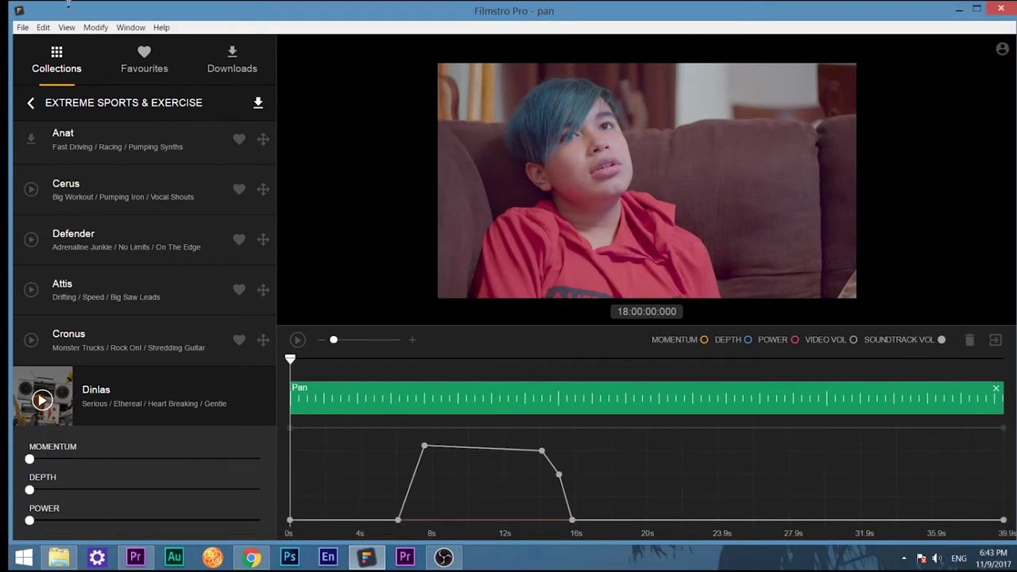
Reopen the recent Filmstro session eos
click(22, 29)
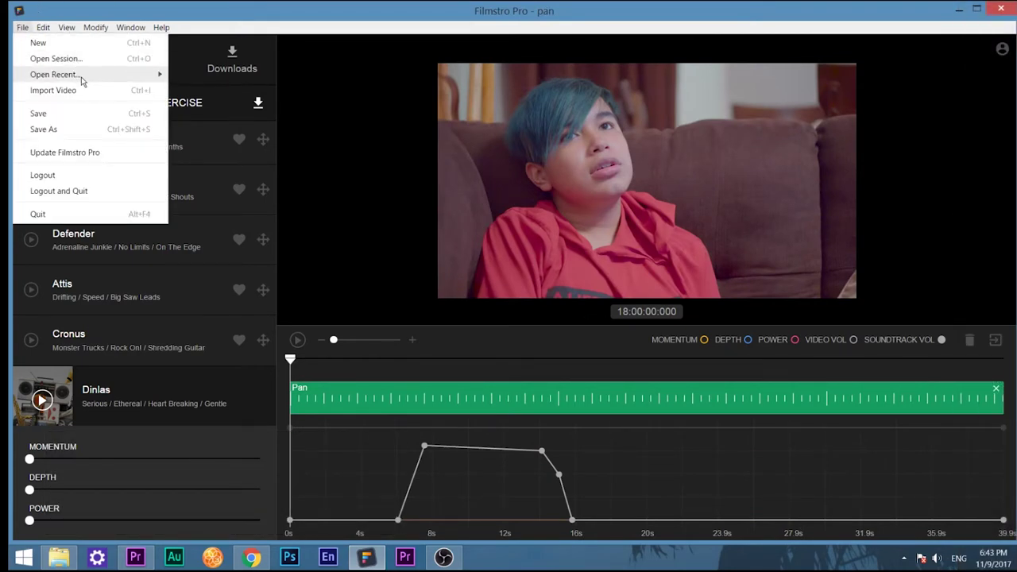
mouse_move(82, 79)
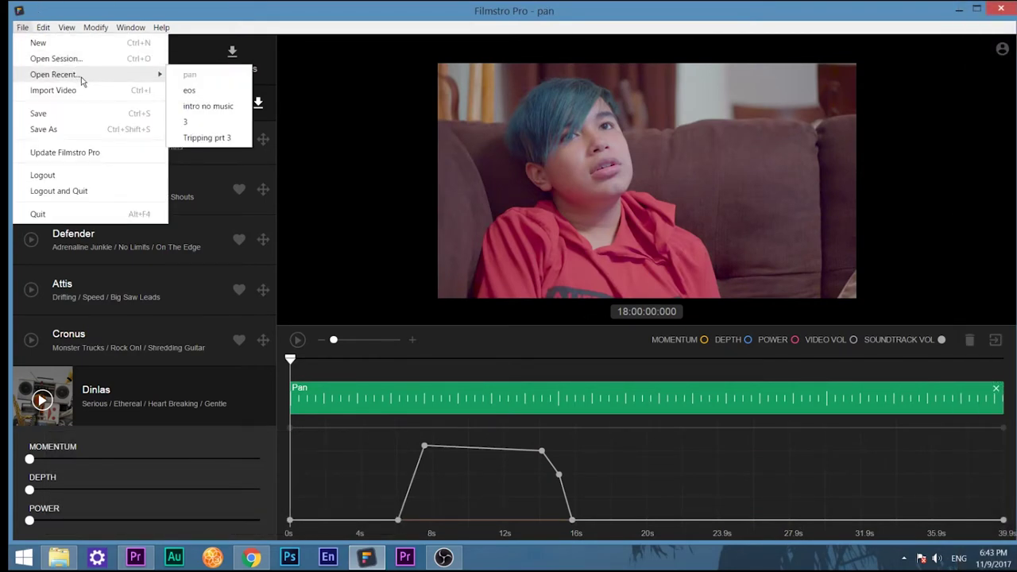
click(212, 92)
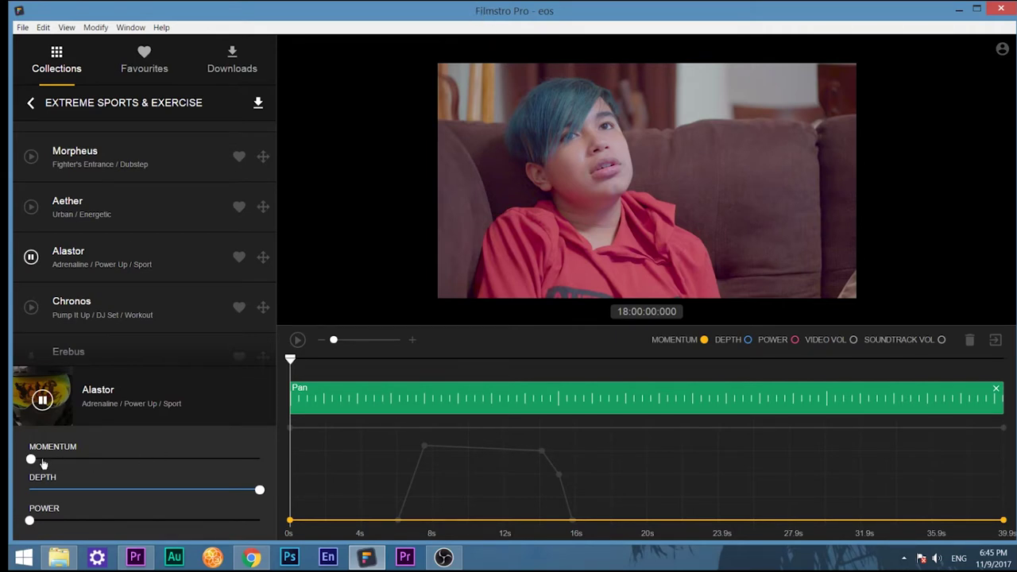
Raise the Momentum and Power of the playing Alastor track to maximum
drag(32, 460, 295, 470)
drag(32, 520, 263, 521)
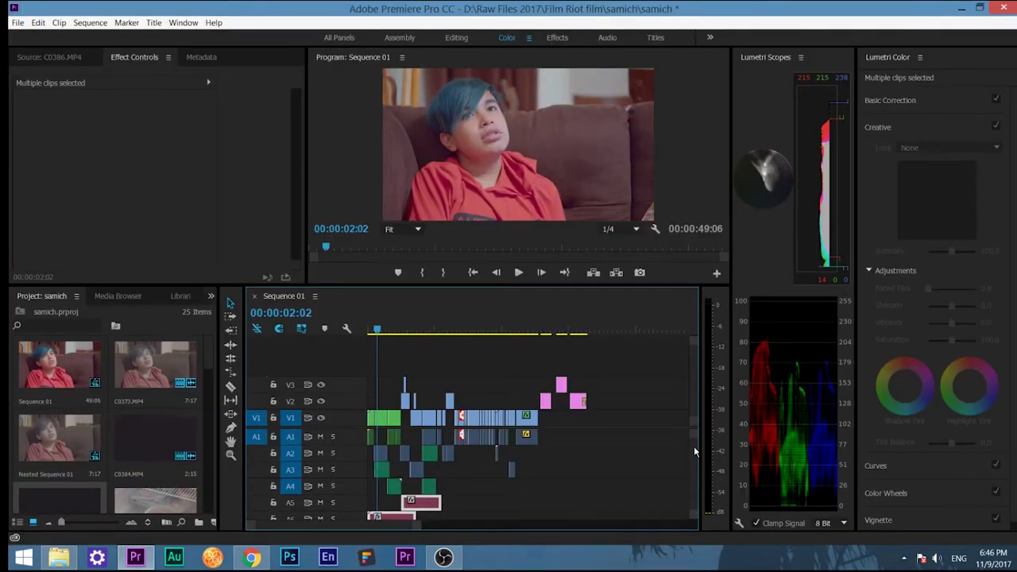
In Premiere Pro, select the sound clip on A4 and play the sequence
click(433, 486)
click(518, 272)
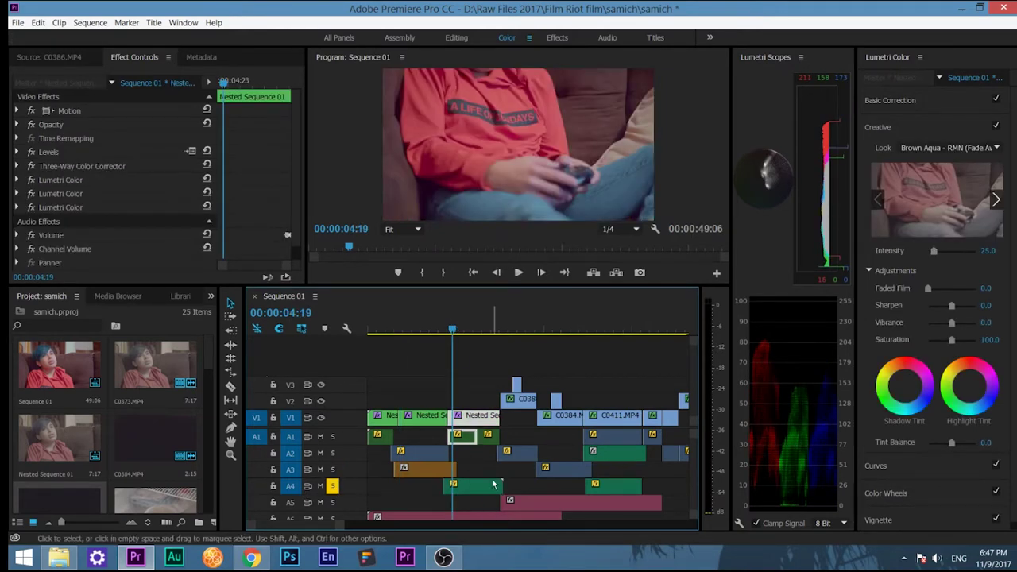
Inspect the music clips eos begining.wav and alestor end.wav on the lower audio tracks
click(493, 484)
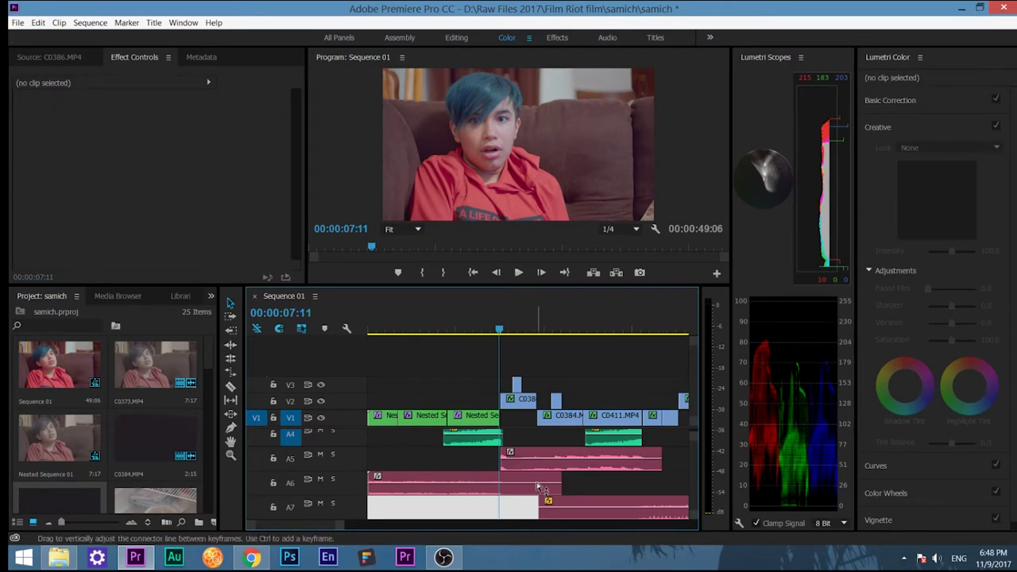
click(539, 486)
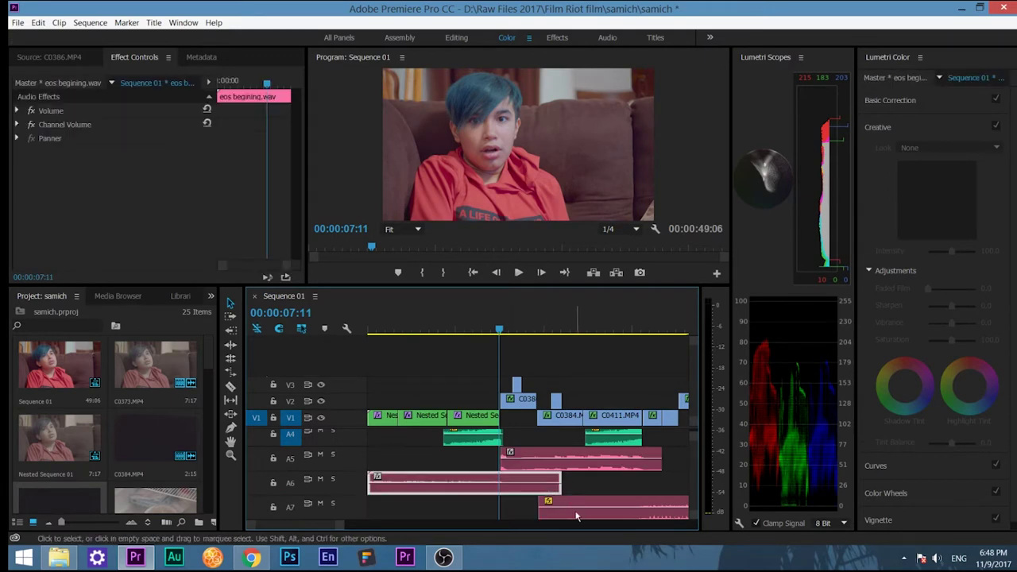
scroll(690, 459, up, 5)
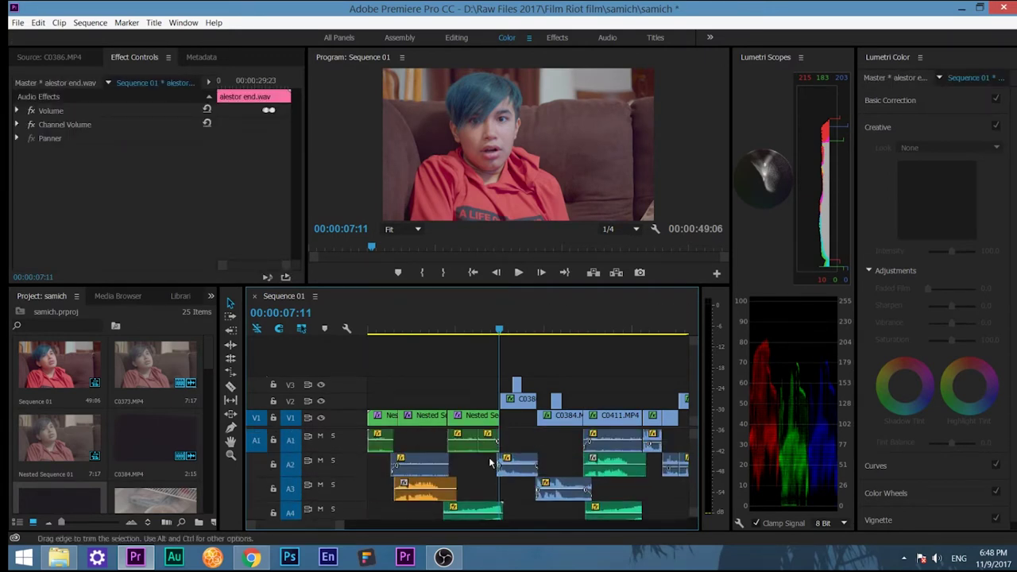
Recolor the sound effect clip labels, making the green A2 clip orange and the A4 clips teal
click(423, 487)
right_click(617, 474)
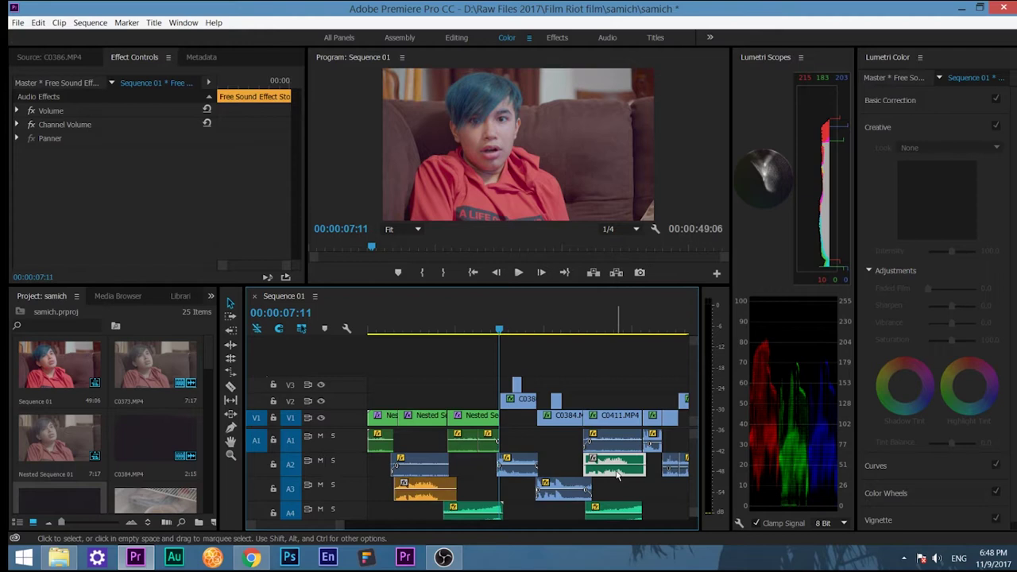
key(Escape)
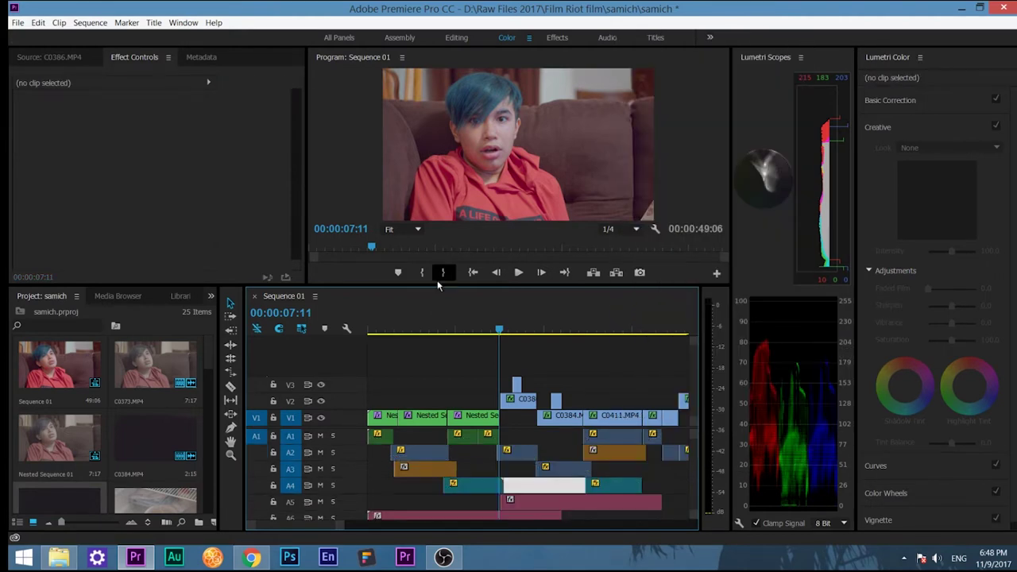
Play the opening from 00:00:00:10, bring the playhead to 00:00:02:09 and select the third nested clip on V1
click(376, 321)
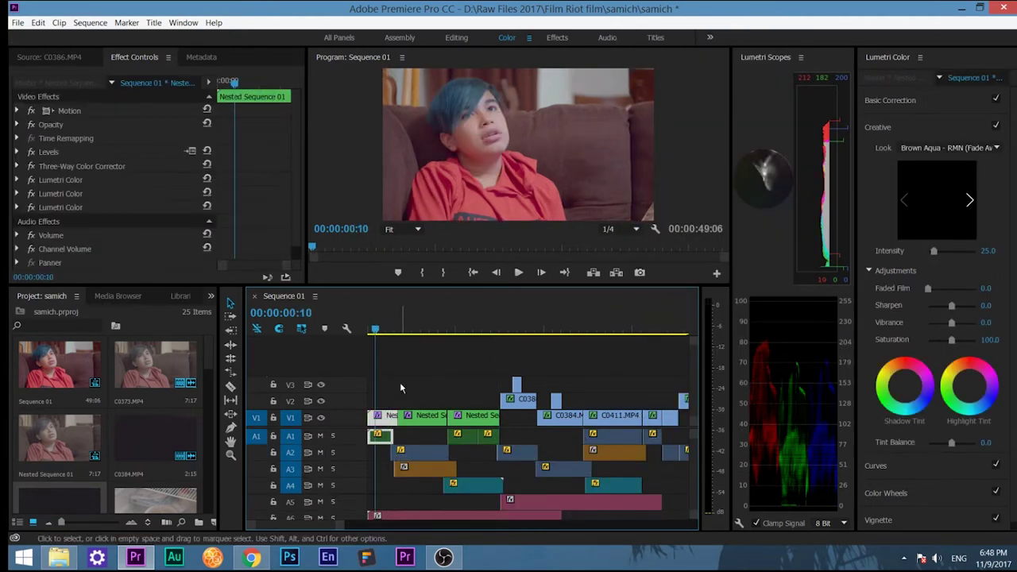
click(519, 272)
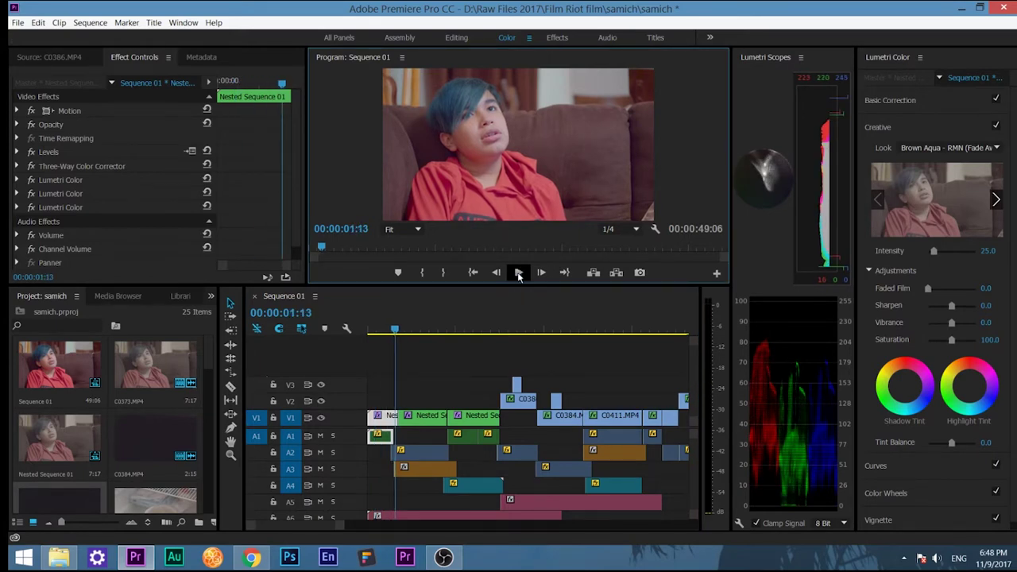
click(407, 321)
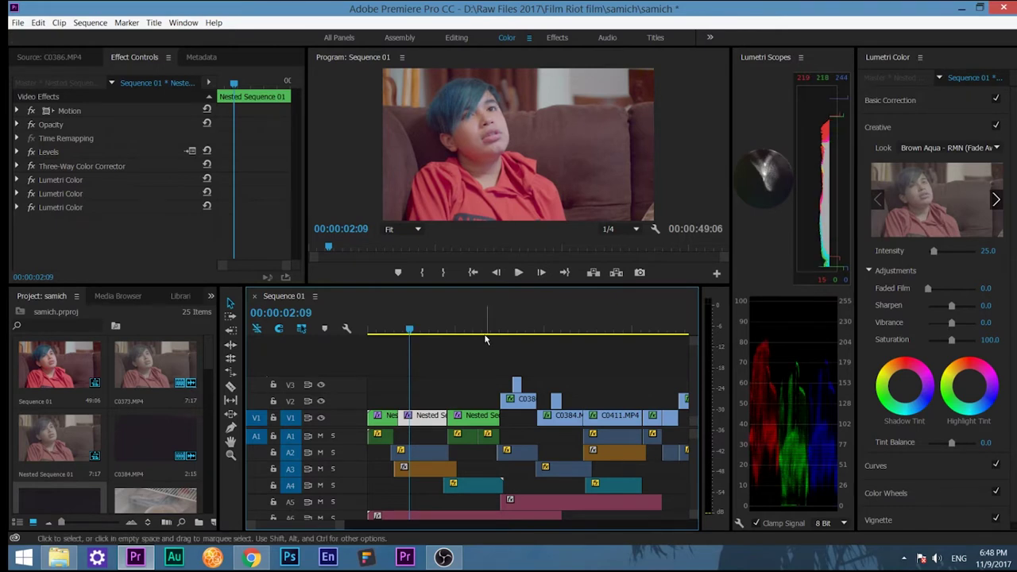
click(460, 416)
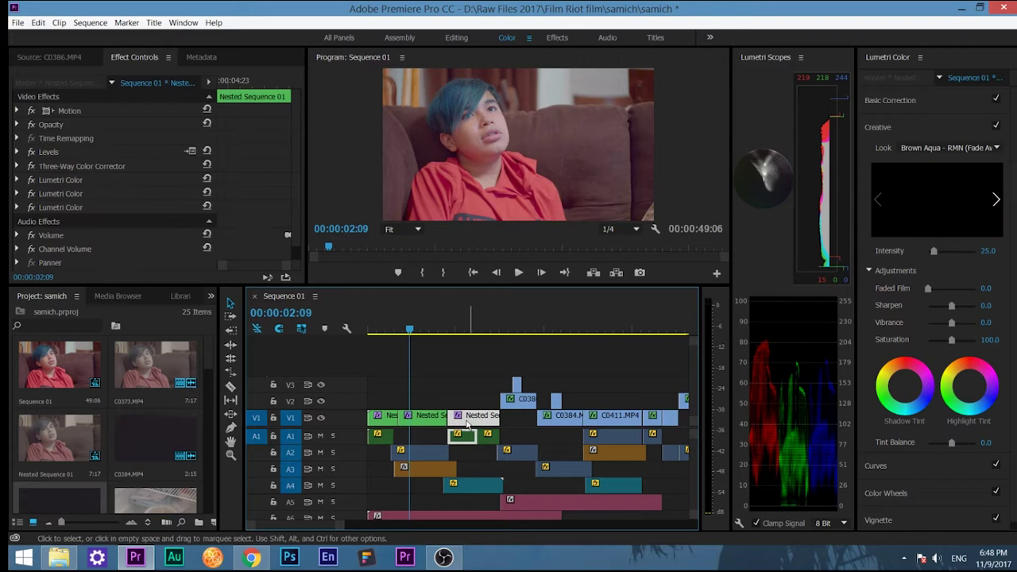
Scrub through the fridge shots C0378.MP4, C0386.MP4 and C0384.MP4, stopping at 00:00:09:23
key(Down)
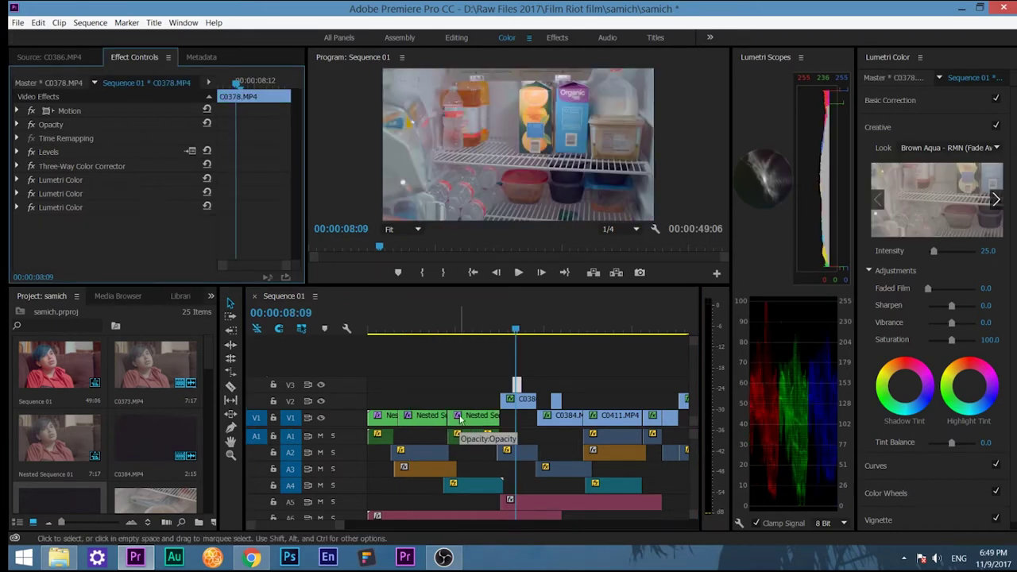
drag(515, 327, 510, 325)
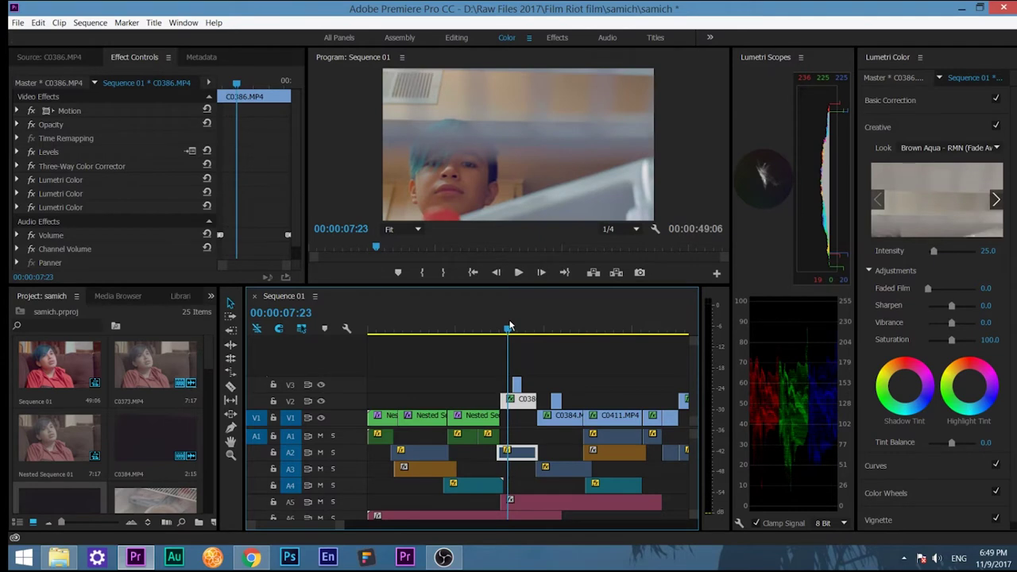
drag(506, 327, 545, 328)
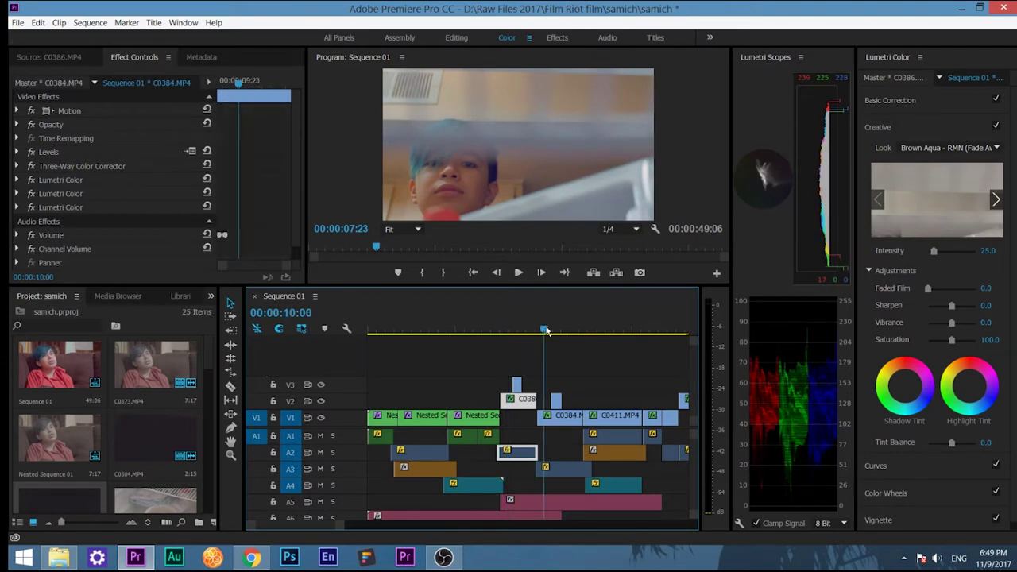
drag(317, 566, 354, 566)
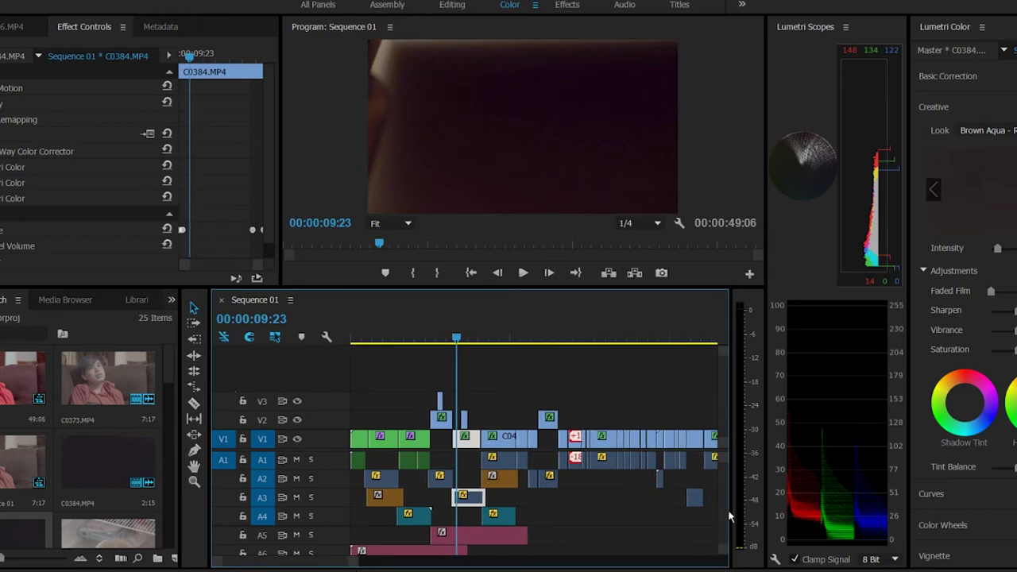
scroll(729, 517, down, 2)
scroll(729, 516, up, 2)
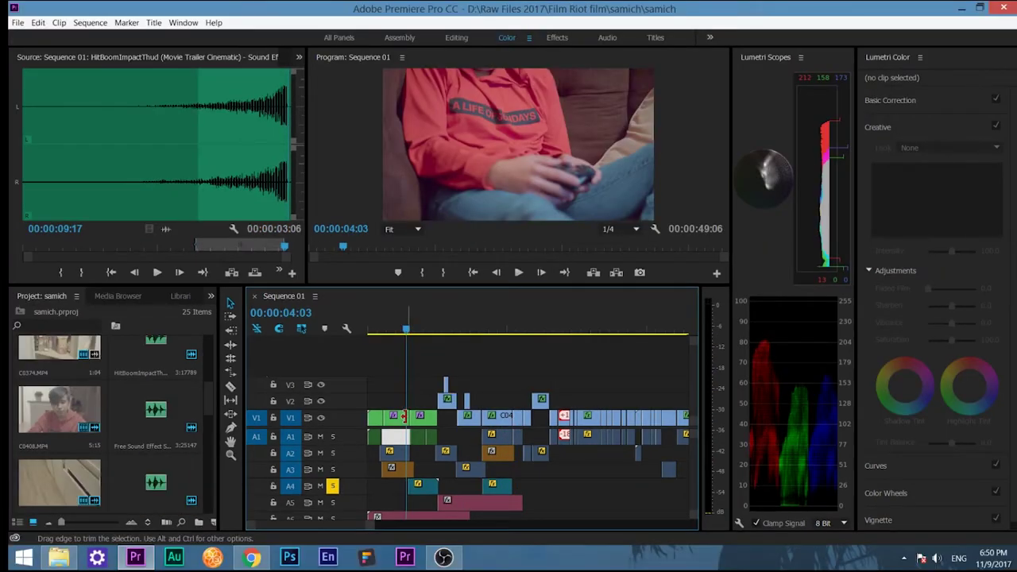
Review the opening couch shot at 00:00:01:20, select C0411.MP4 on V1, and play it from 00:00:13:00 to 00:00:14:01
click(386, 464)
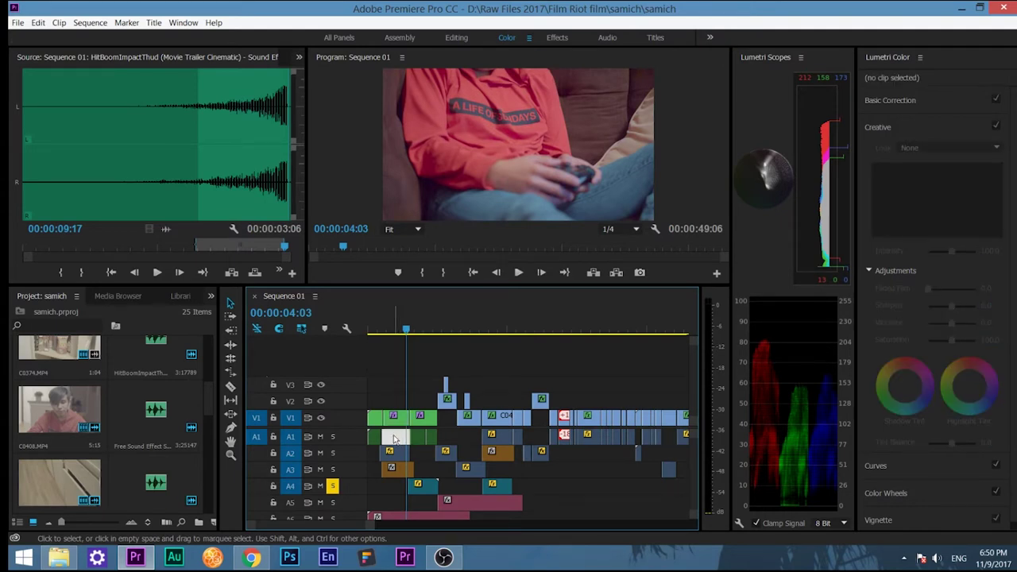
drag(381, 331, 385, 330)
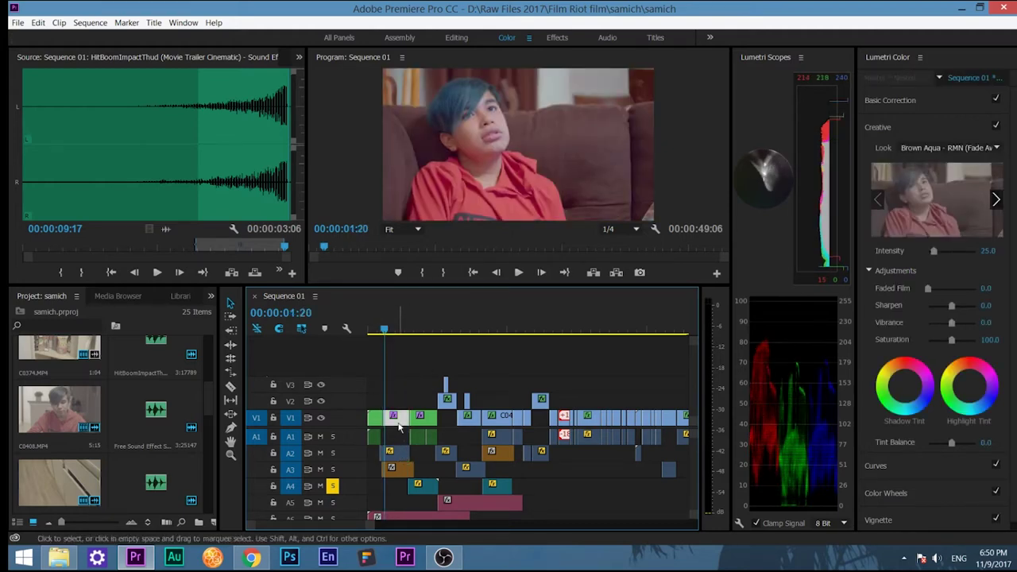
click(498, 421)
click(490, 331)
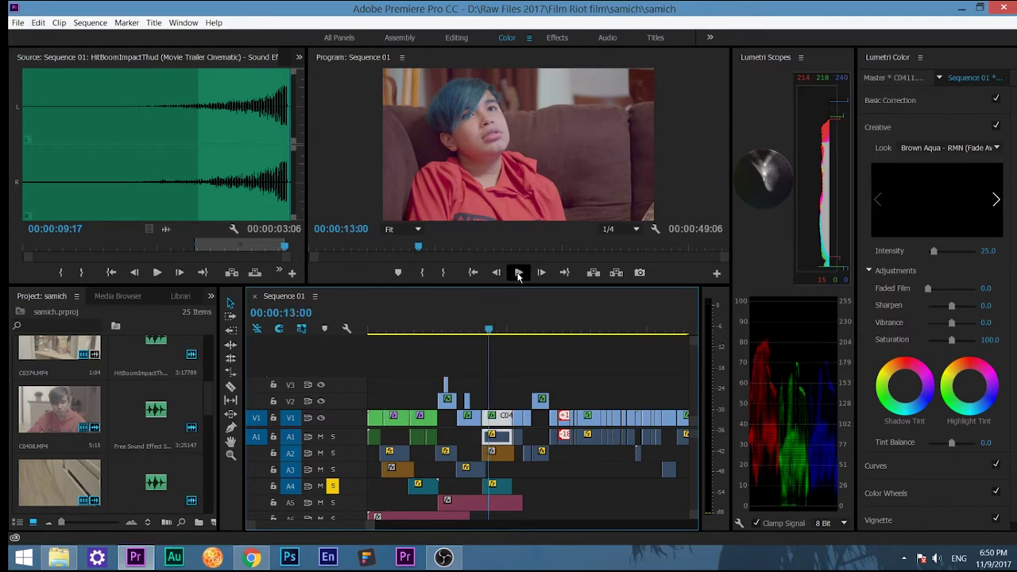
click(517, 272)
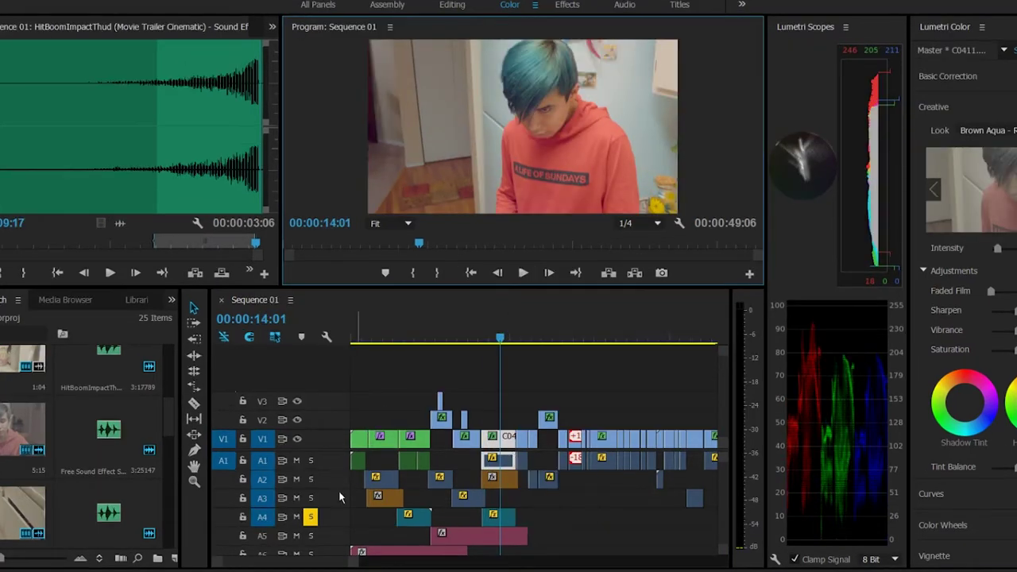
Inspect the sound effects on A2 and A3 and the teal clips on A4, with the playhead at 00:00:13:00
click(378, 480)
click(469, 495)
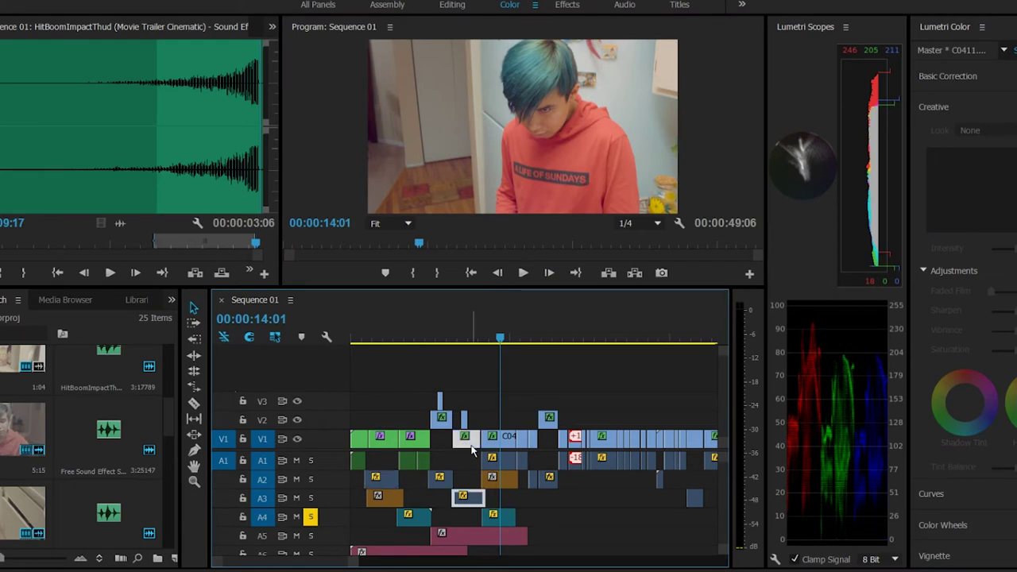
click(489, 341)
click(404, 515)
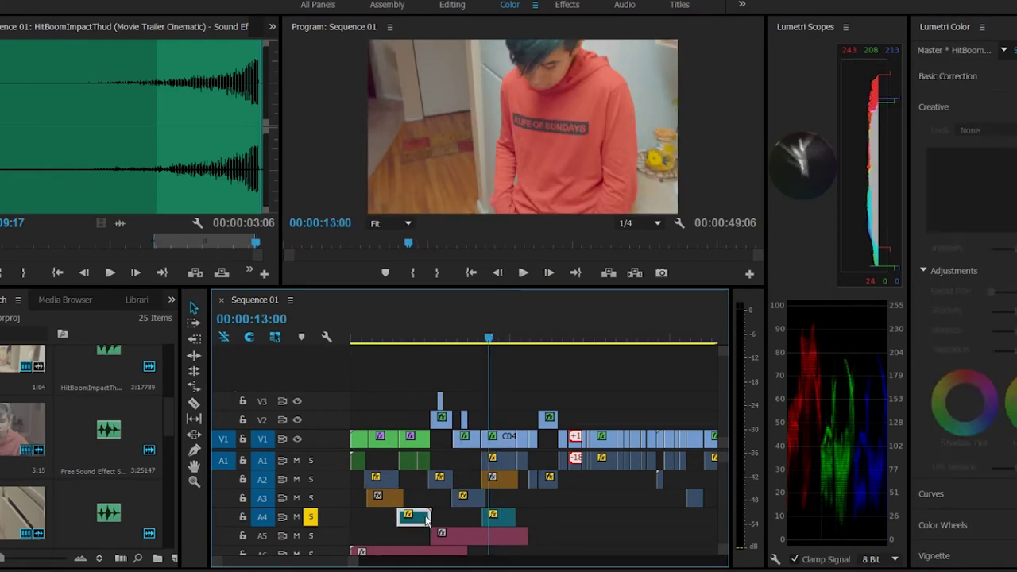
click(509, 522)
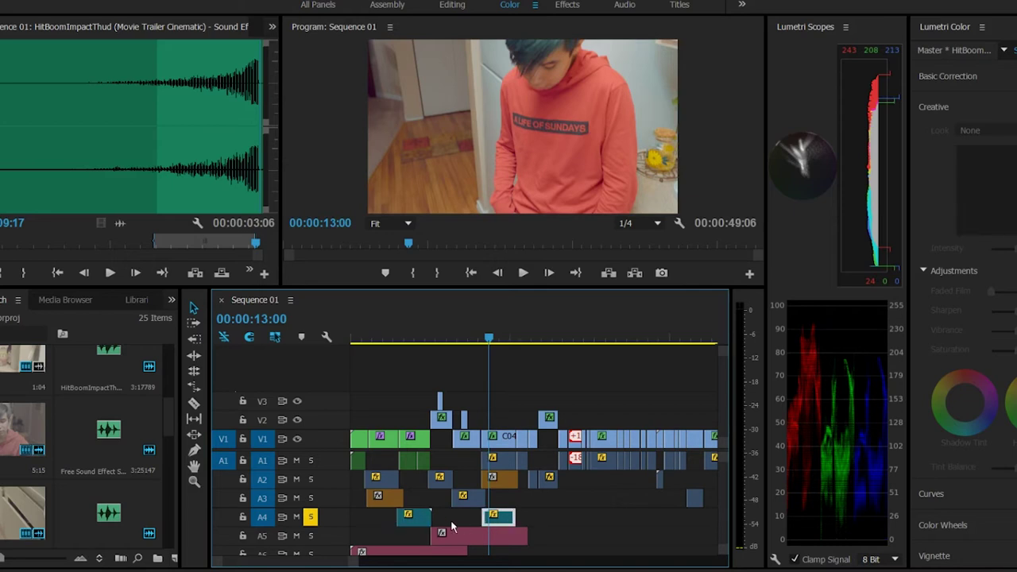
click(421, 522)
Move the playhead to 00:00:04:13 and inspect the orange sound effect clips on A3 and A2
click(399, 342)
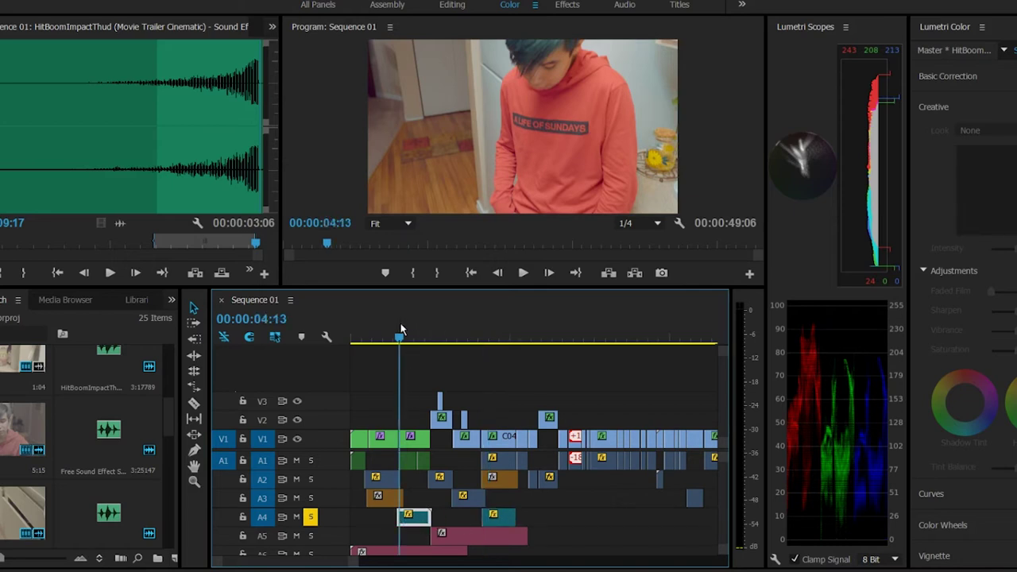
click(393, 499)
click(502, 480)
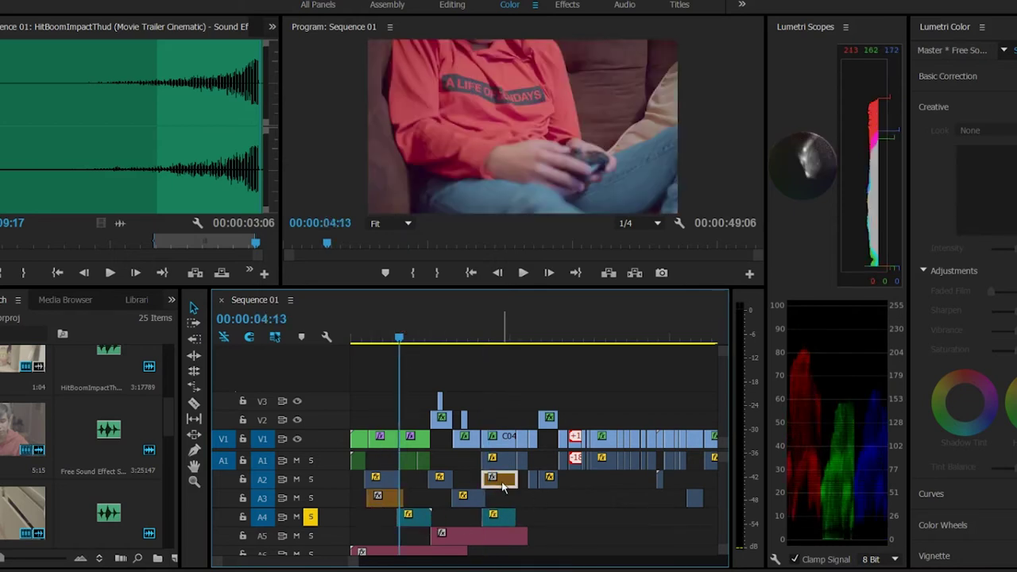
Fit the whole sequence in view, show music tracks A5 to A7, and move the playhead to 00:00:03:09
drag(355, 564, 385, 564)
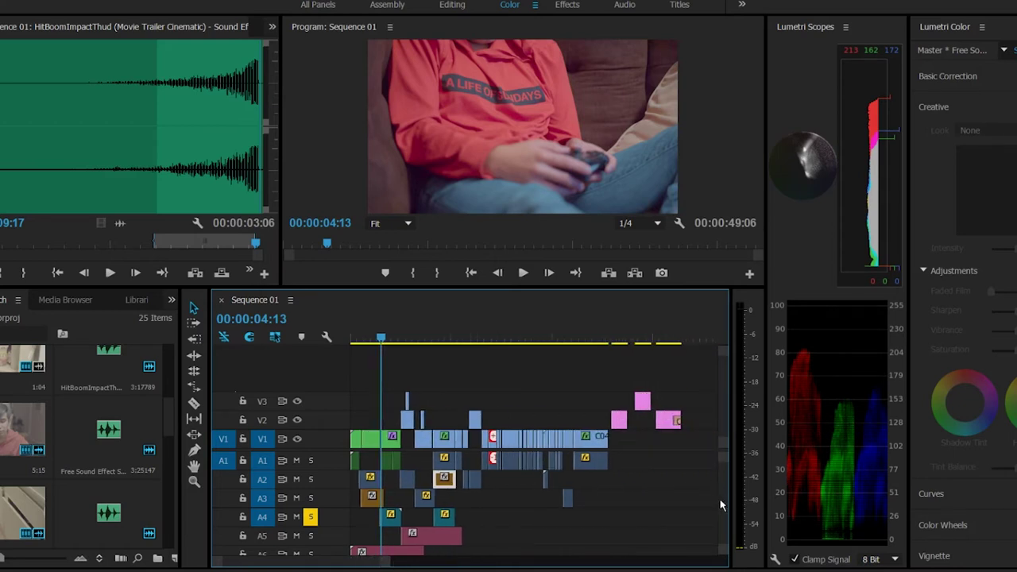
scroll(722, 537, down, 3)
scroll(724, 532, up, 3)
scroll(717, 503, down, 3)
click(377, 342)
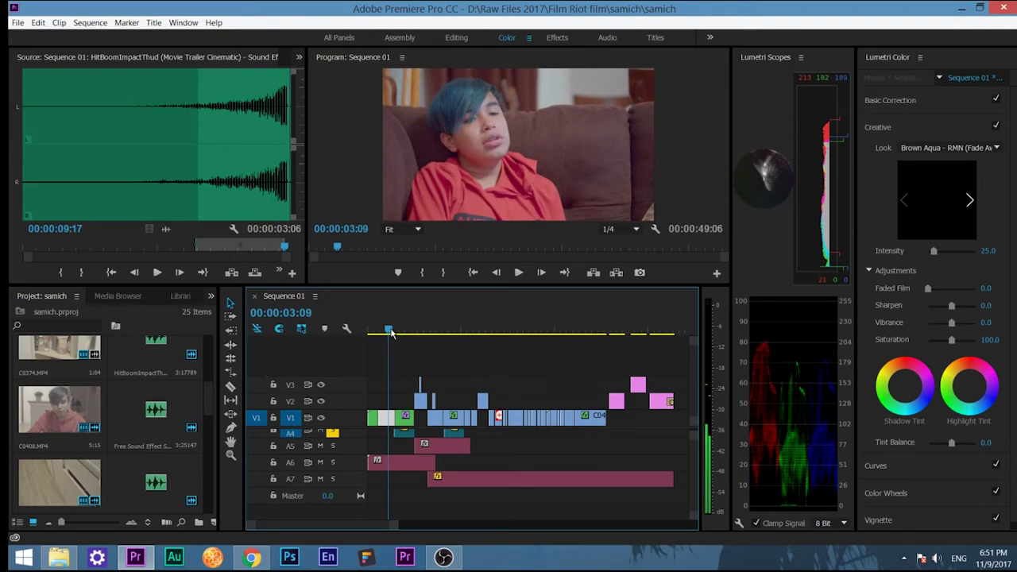
key(ctrl+z)
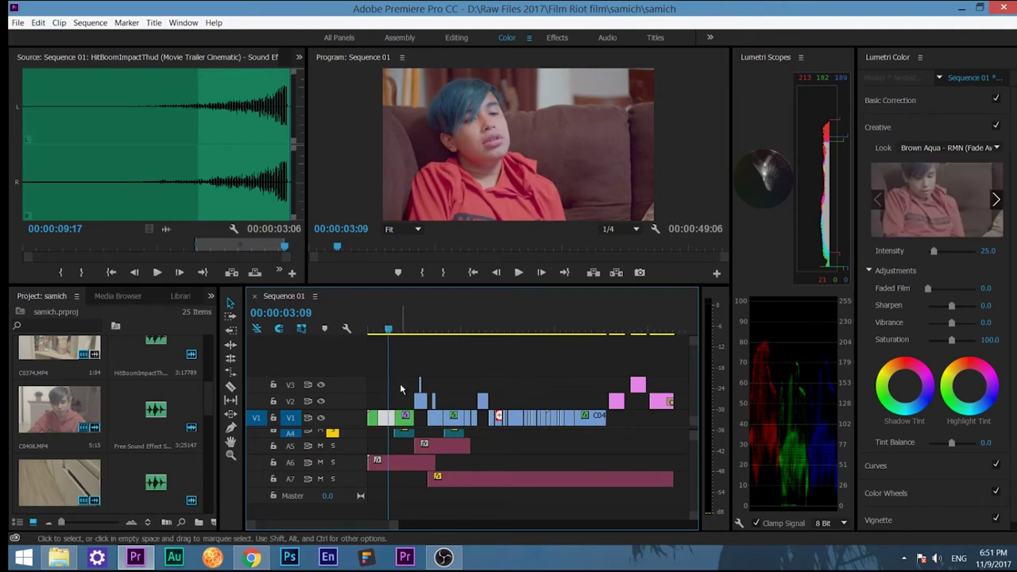
Open the effect controls and bring the playhead to 00:00:13:08 to list the effects on C0411.MP4
click(387, 416)
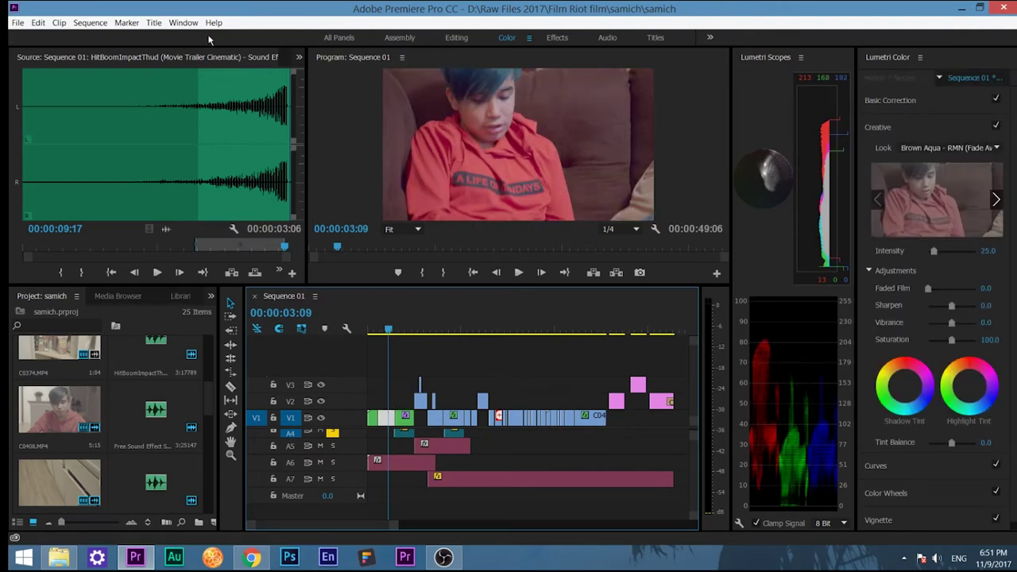
click(299, 57)
click(350, 89)
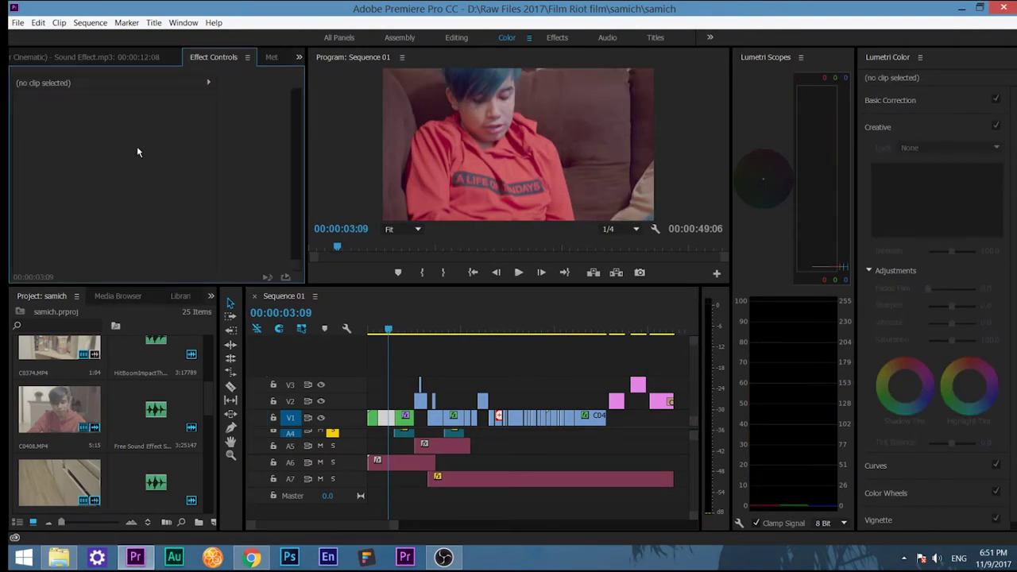
click(451, 329)
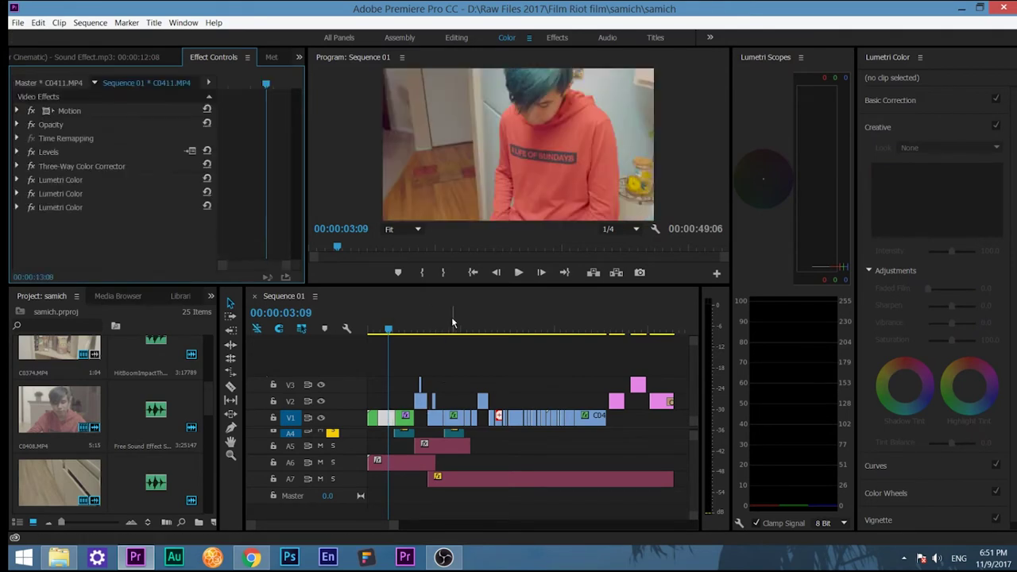
Compare C0411.MP4 with its Lumetri Color effects switched off and back on, stopping at 00:00:14:19
click(32, 208)
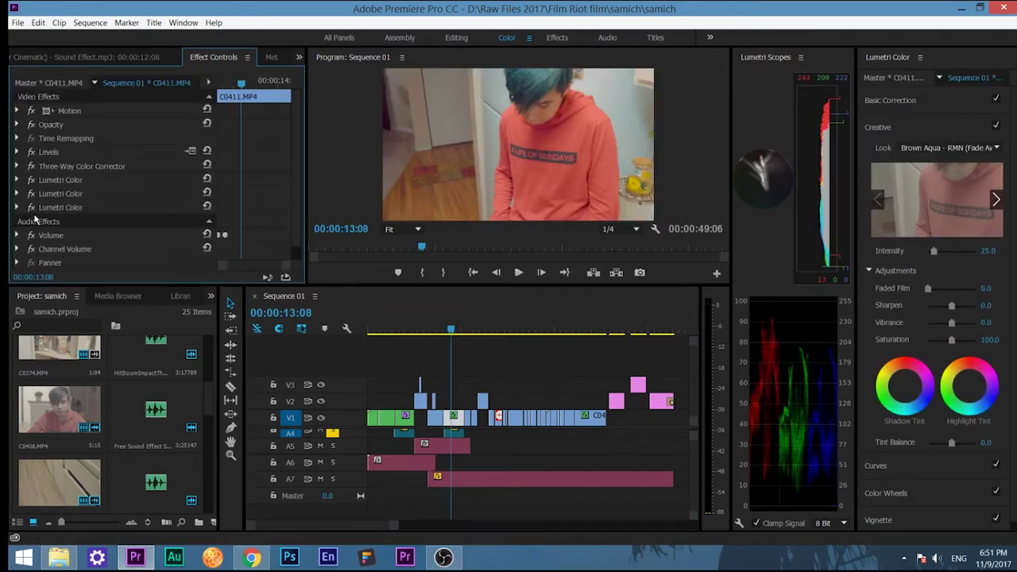
click(31, 193)
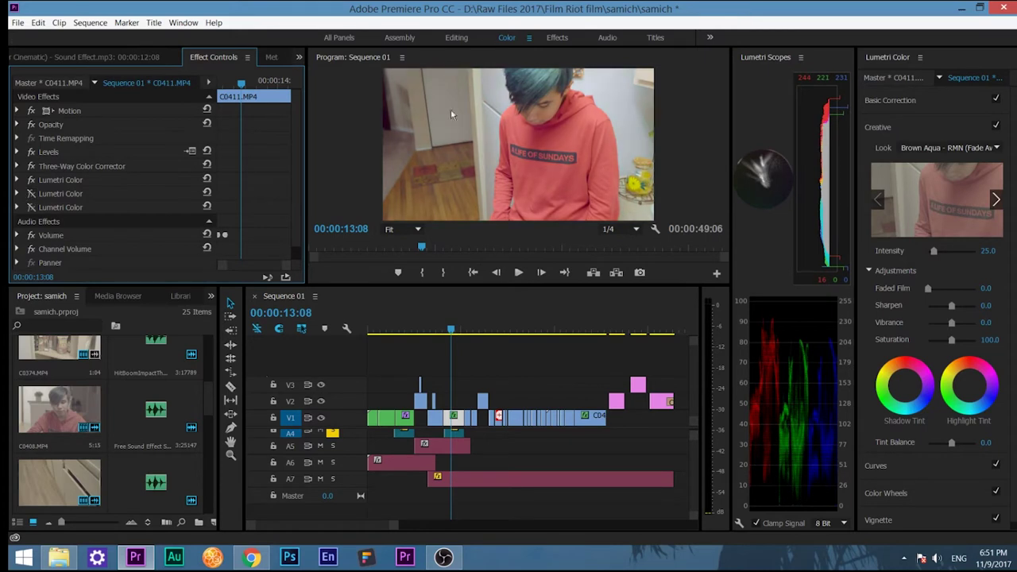
drag(450, 329, 460, 330)
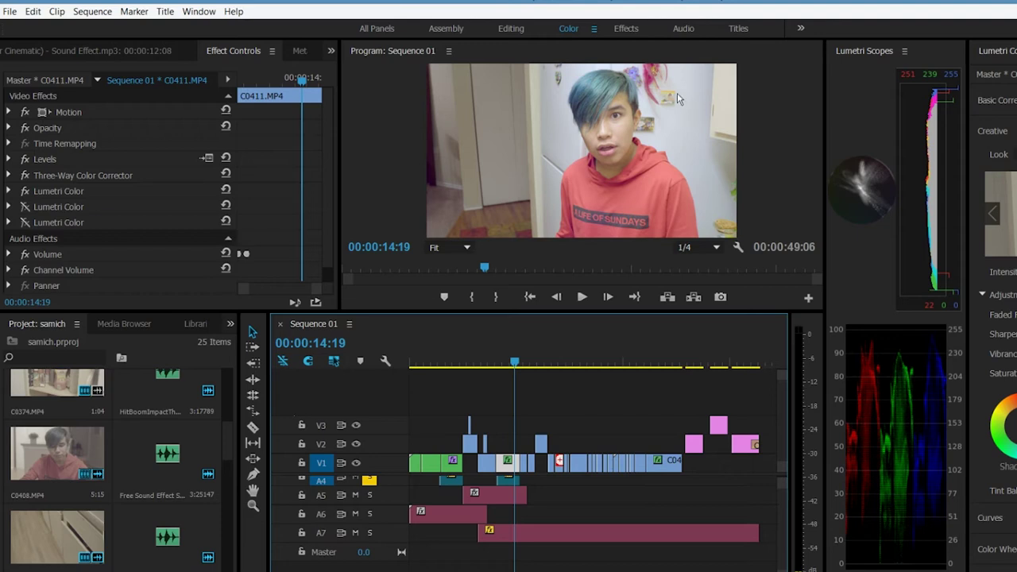
click(25, 190)
click(26, 208)
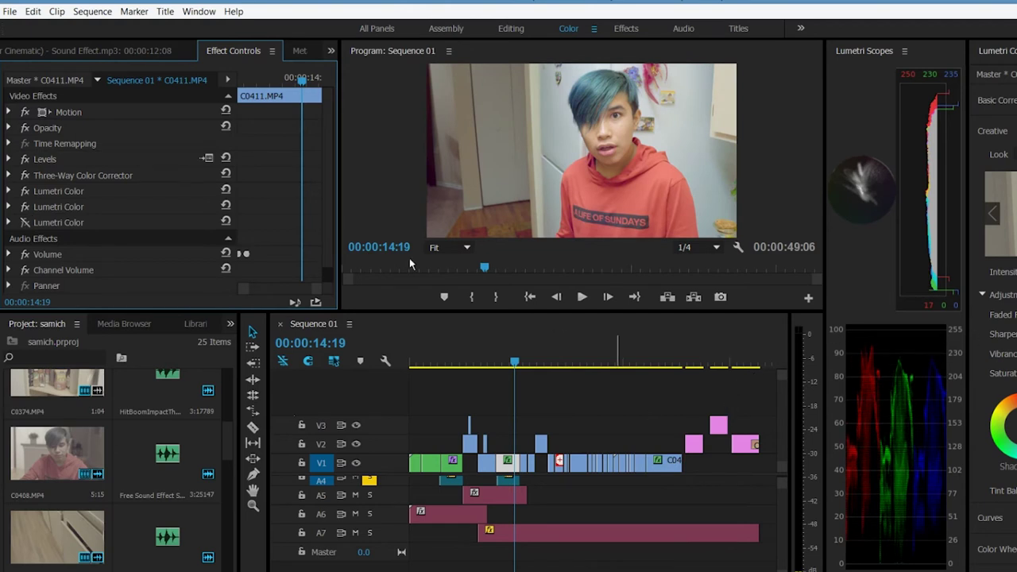
click(28, 226)
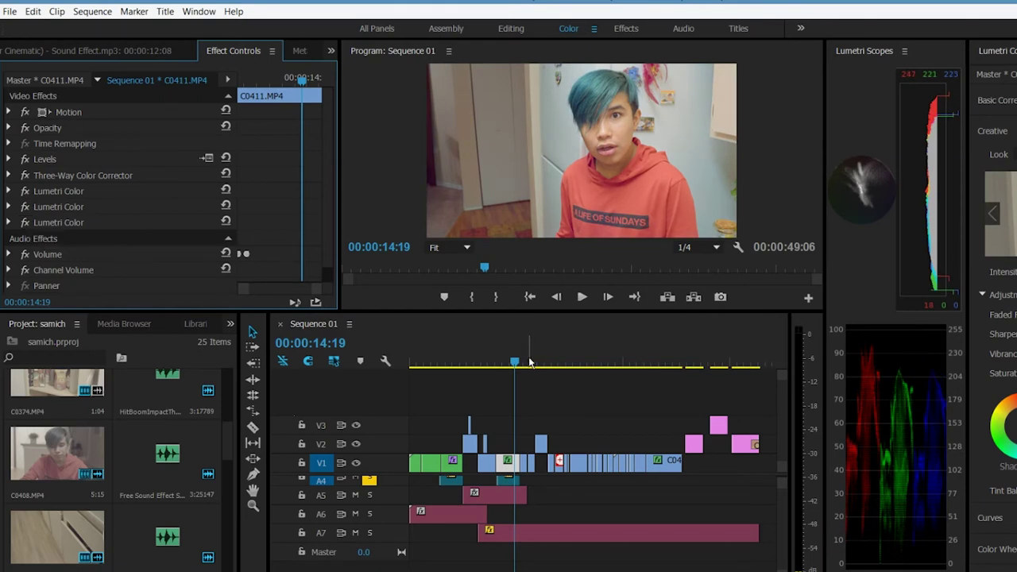
Toggle the Levels and Lumetri Color effects on C0411.MP4 individually to compare what each contributes to the grade
click(25, 207)
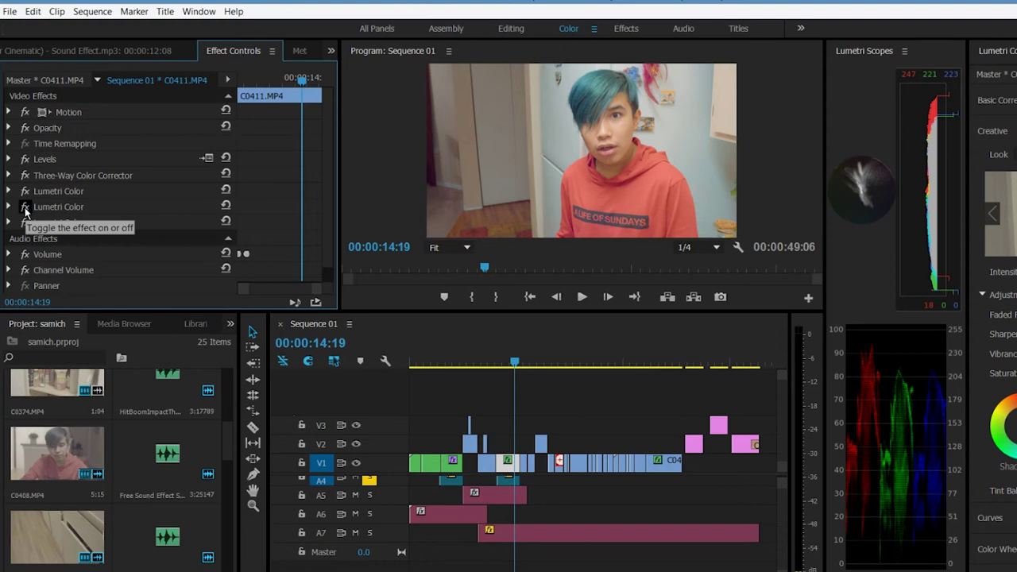
click(25, 191)
click(26, 159)
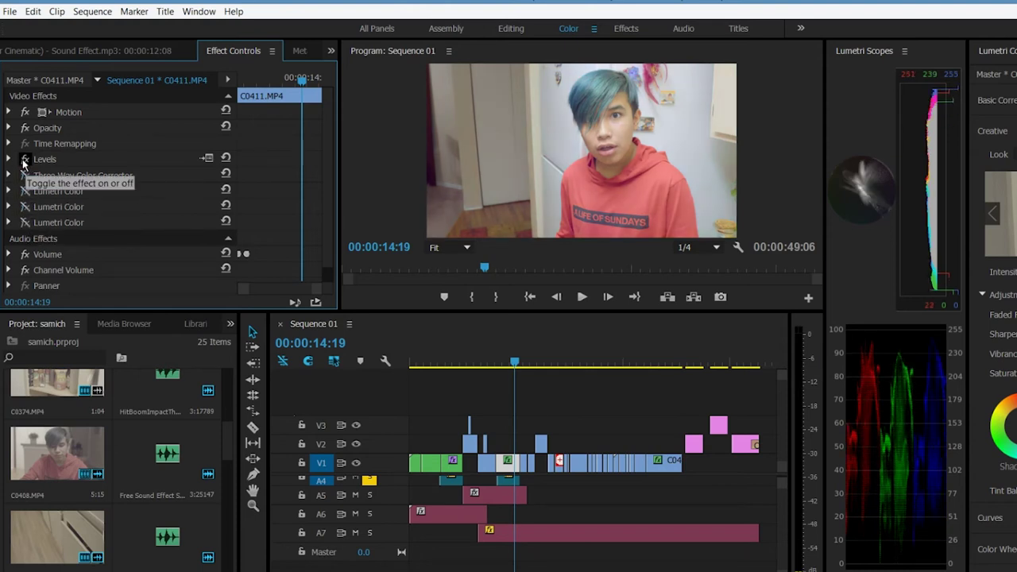
click(26, 207)
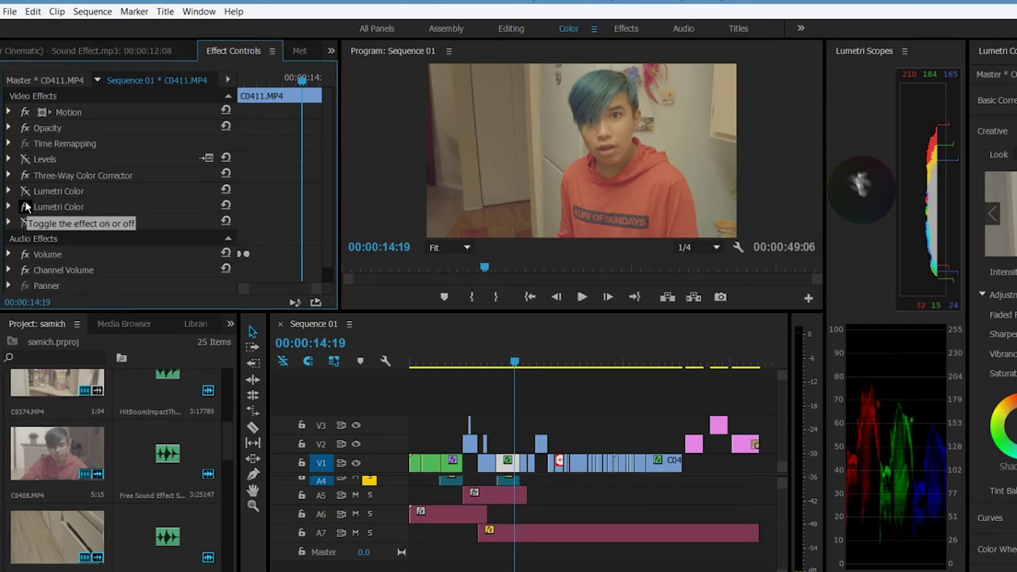
click(25, 207)
click(25, 191)
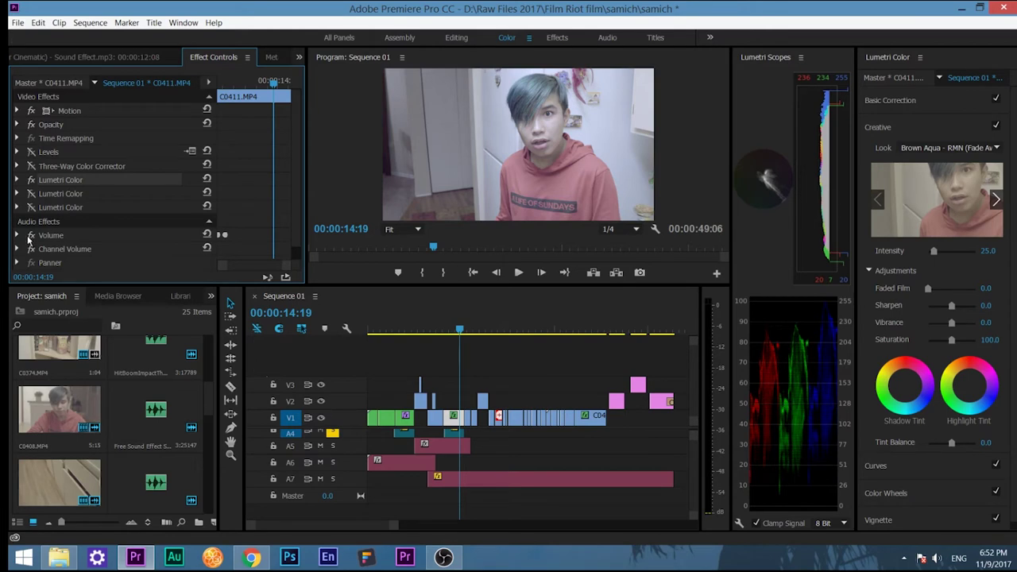
Delete one Lumetri Color effect from C0411.MP4 and toggle the last remaining Lumetri Color off and on
key(Delete)
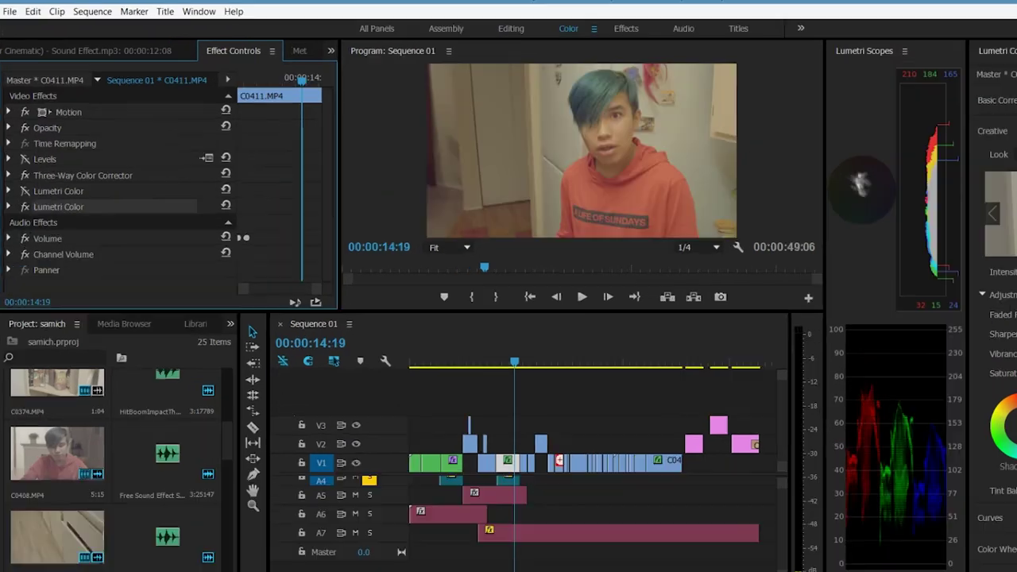
click(26, 207)
click(26, 206)
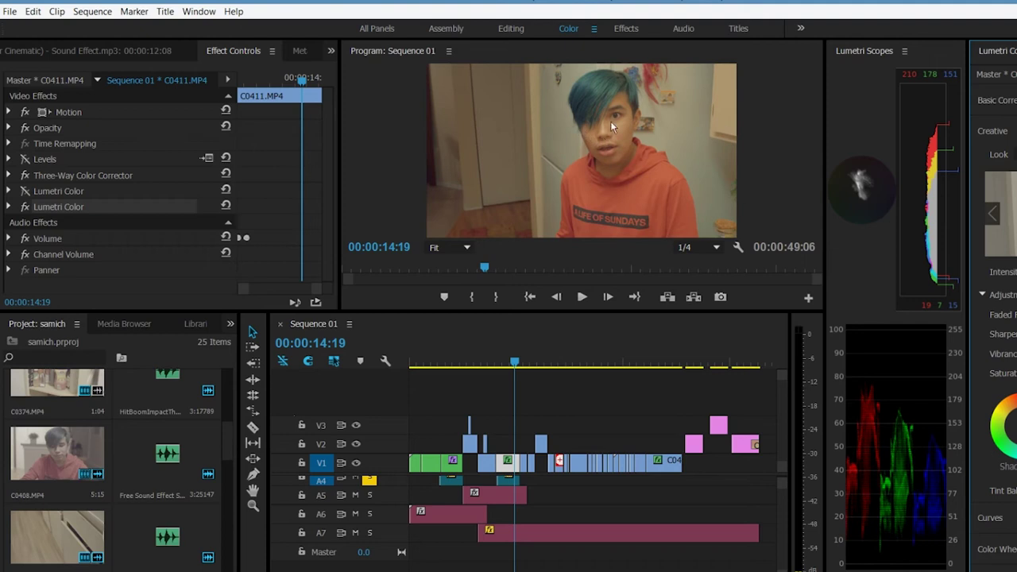
Re-enable the first Lumetri Color and the Levels effect on C0411.MP4, and paste the copied effect onto the clip
click(25, 192)
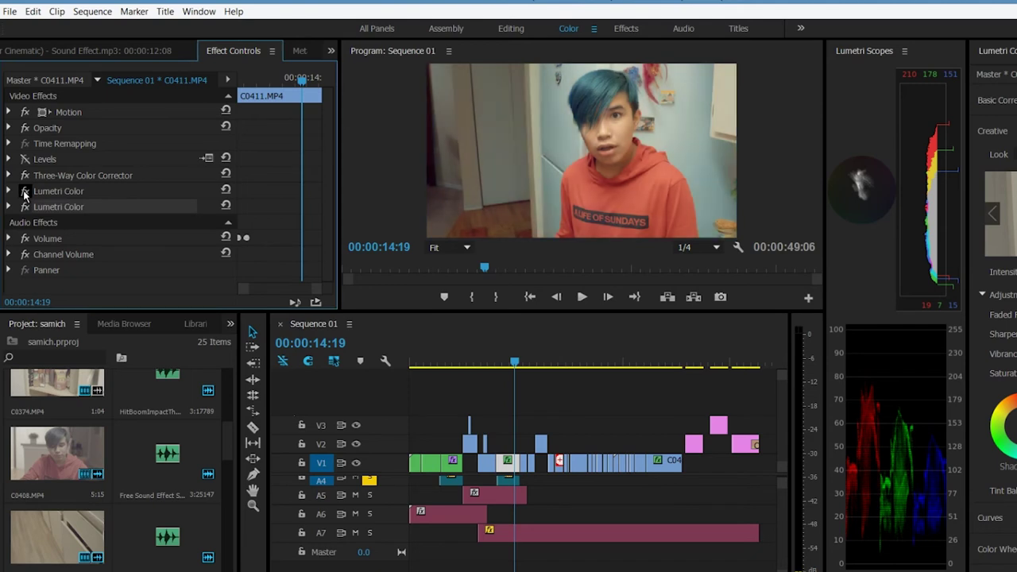
click(25, 159)
right_click(61, 281)
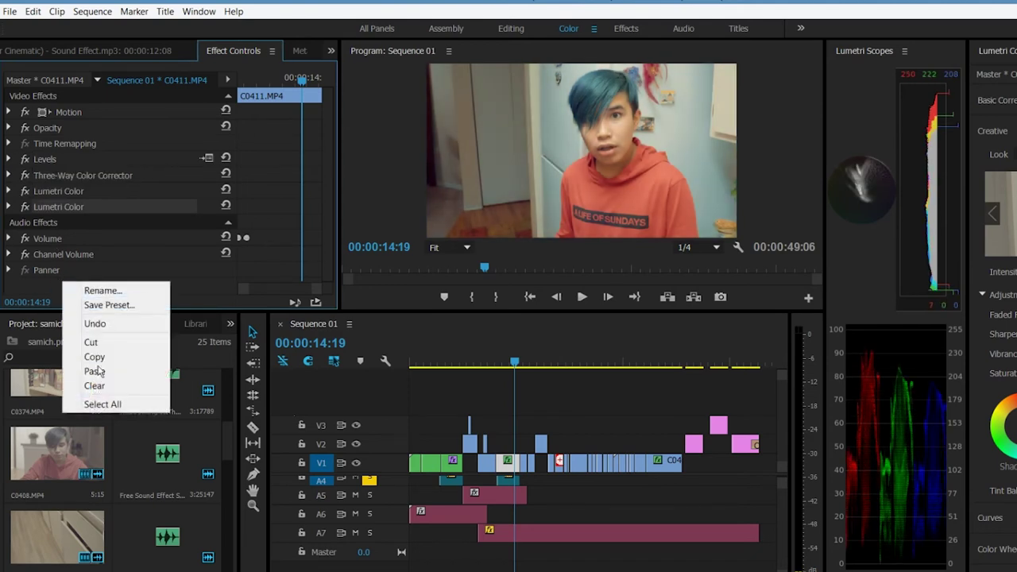
click(99, 371)
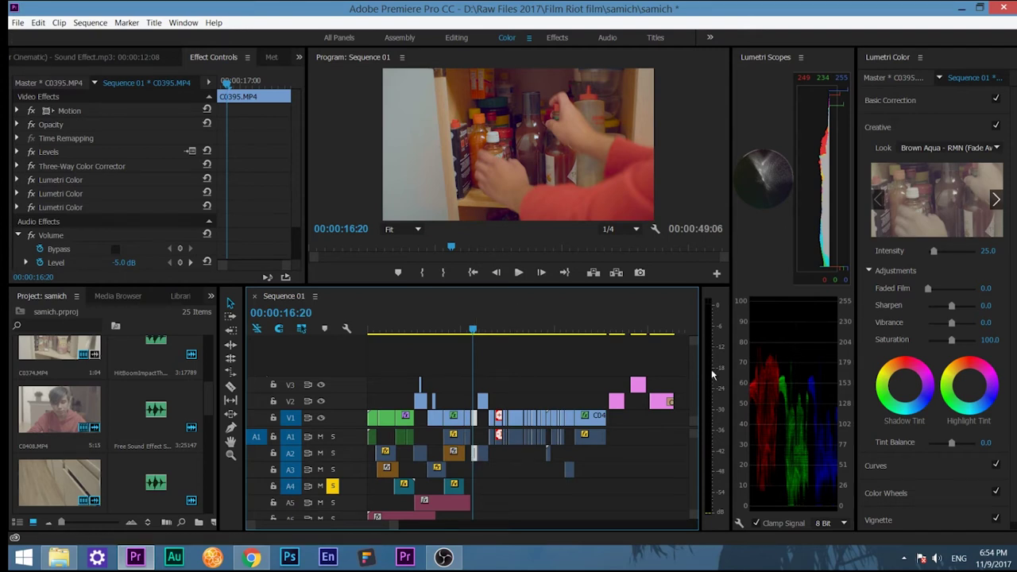
Review the opening around 00:00:01:01, return to the sequence start, and jump the playhead to 00:00:36:19
key(Up)
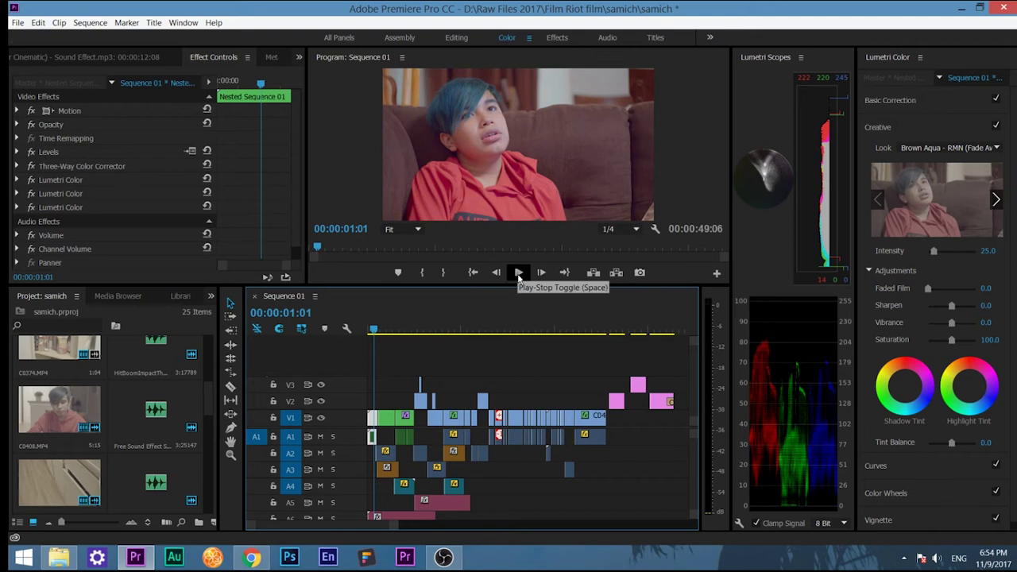
key(Home)
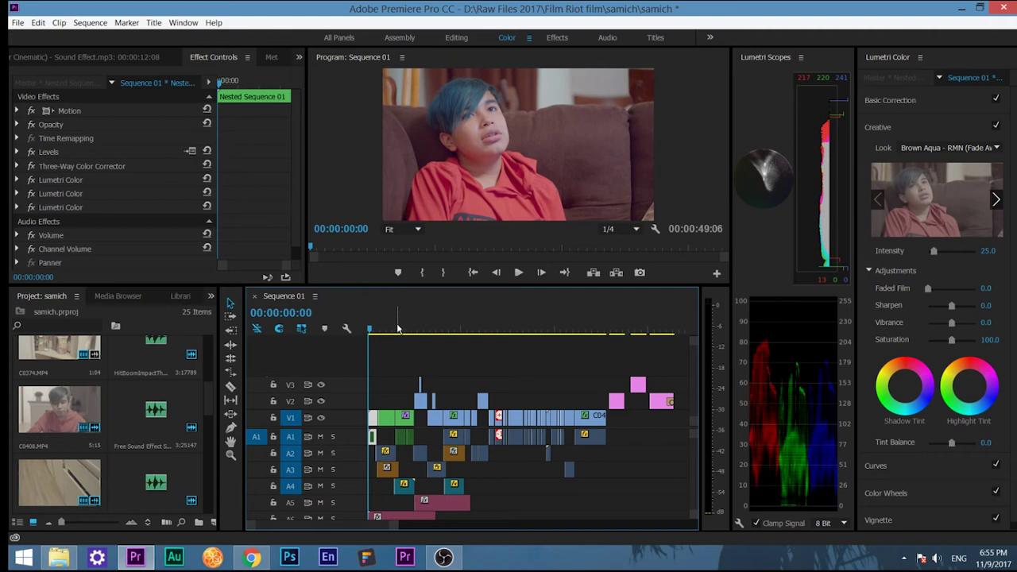
click(600, 333)
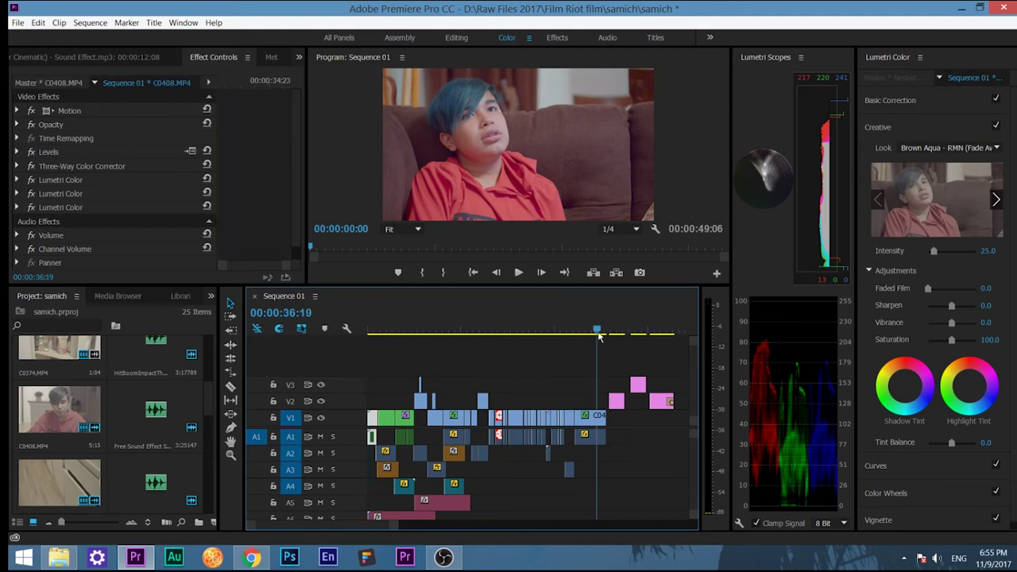